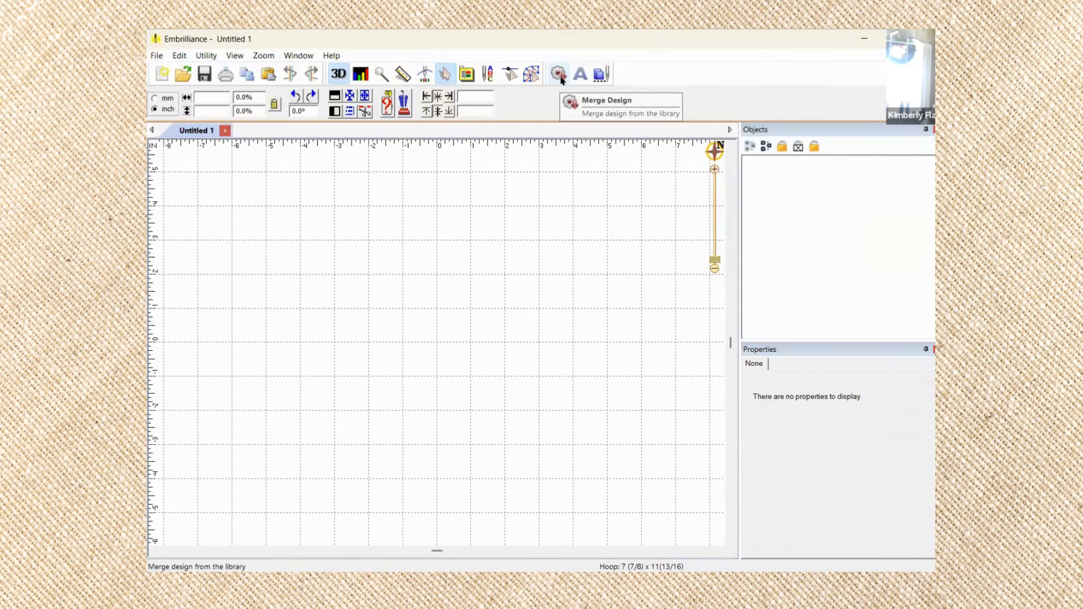
# Merge the Shield 19 outline from the Shields category of the Embrilliance: Outlines library catalog, looking through Shapes 3 first
pyautogui.click(561, 77)
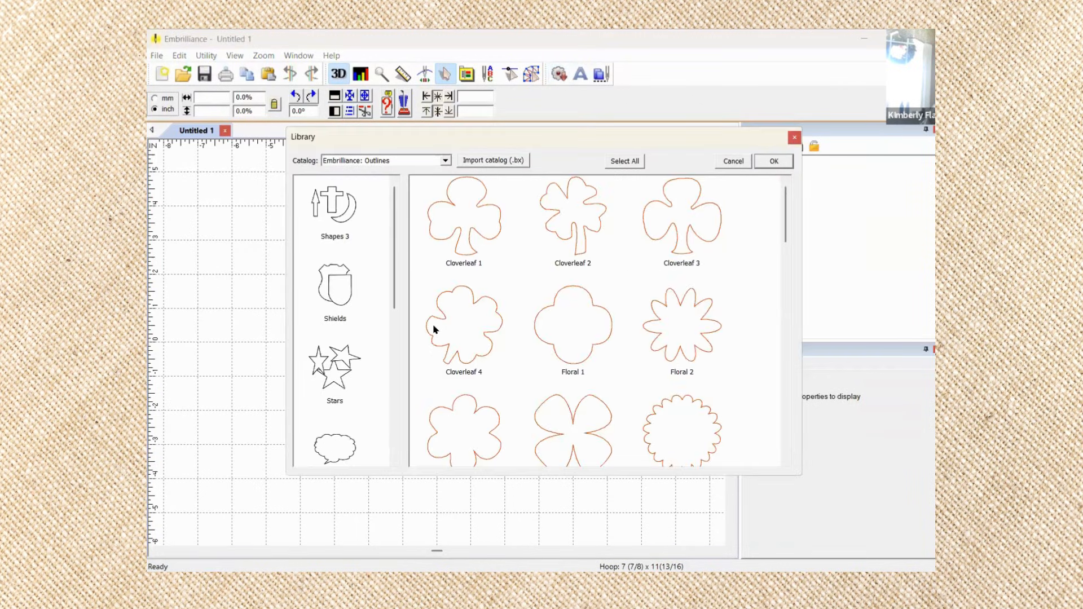
pyautogui.click(323, 203)
pyautogui.scroll(-5, 608, 260)
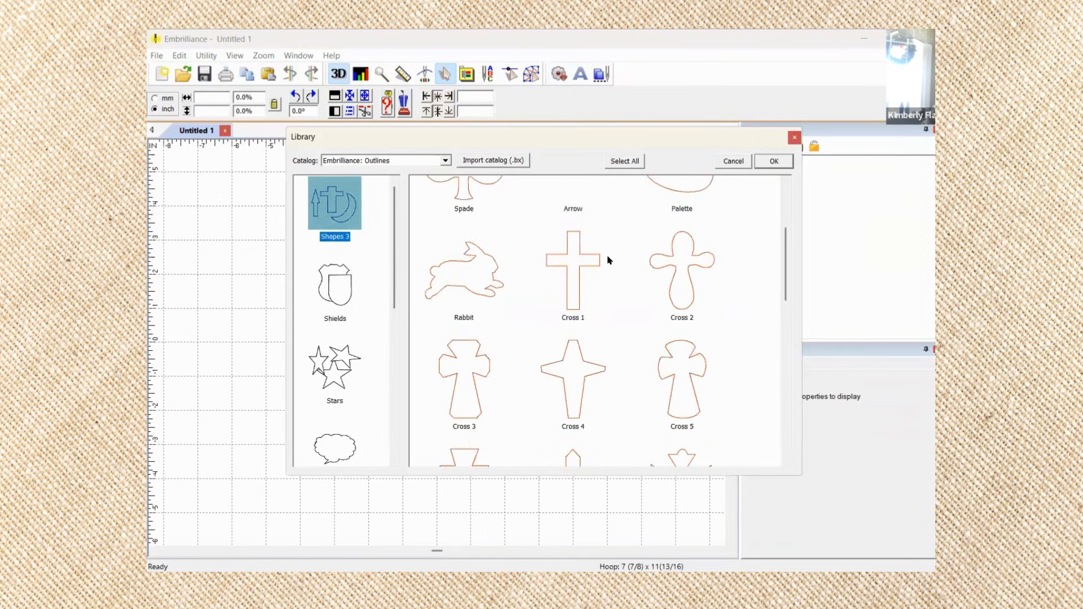
pyautogui.scroll(3, 608, 259)
pyautogui.scroll(-6, 637, 295)
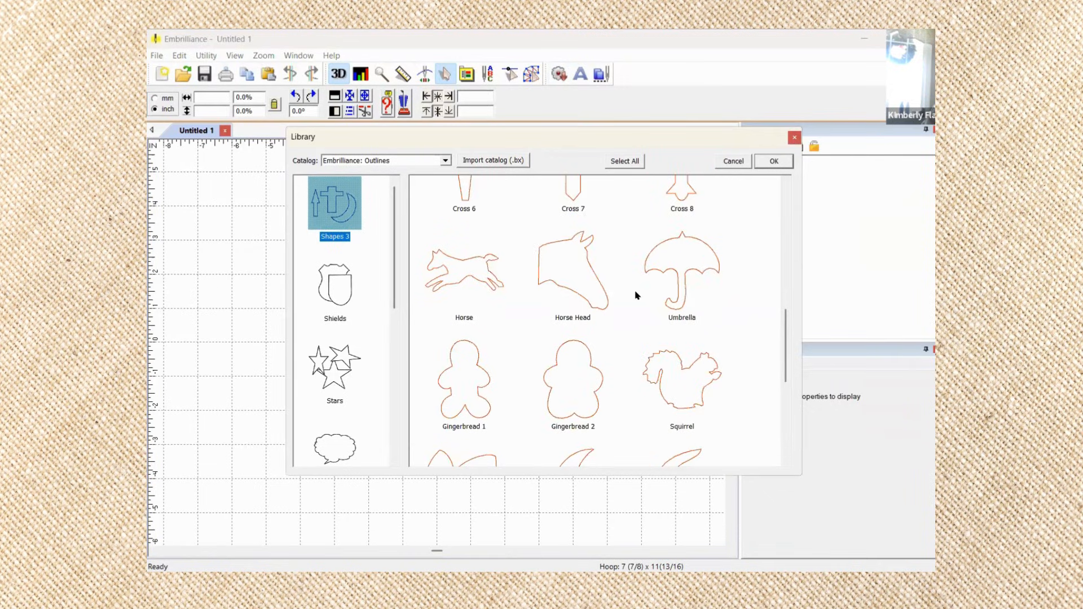
pyautogui.scroll(-3, 636, 295)
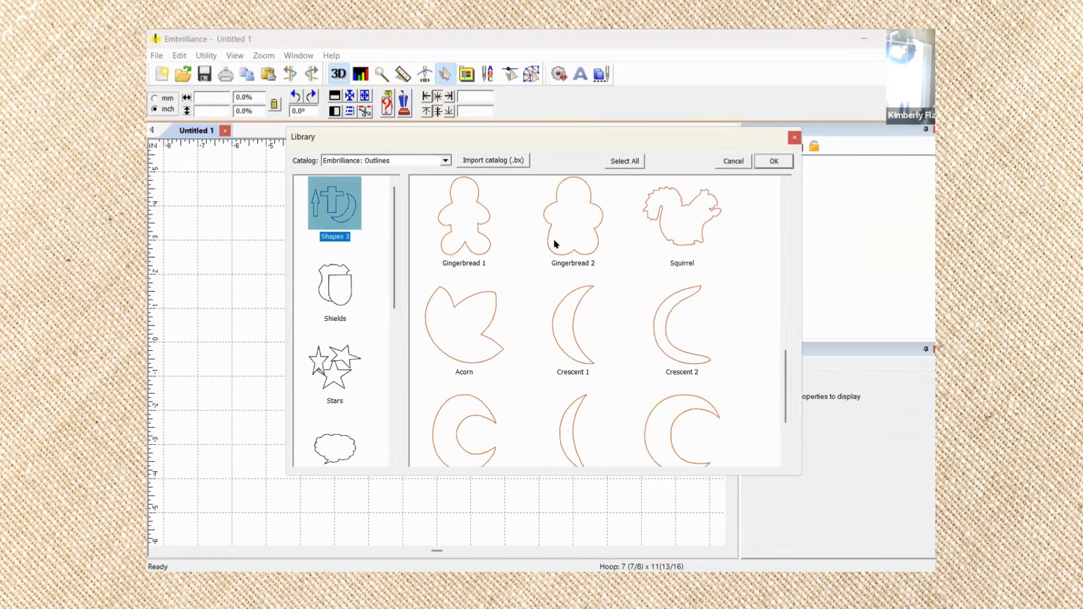
pyautogui.click(346, 293)
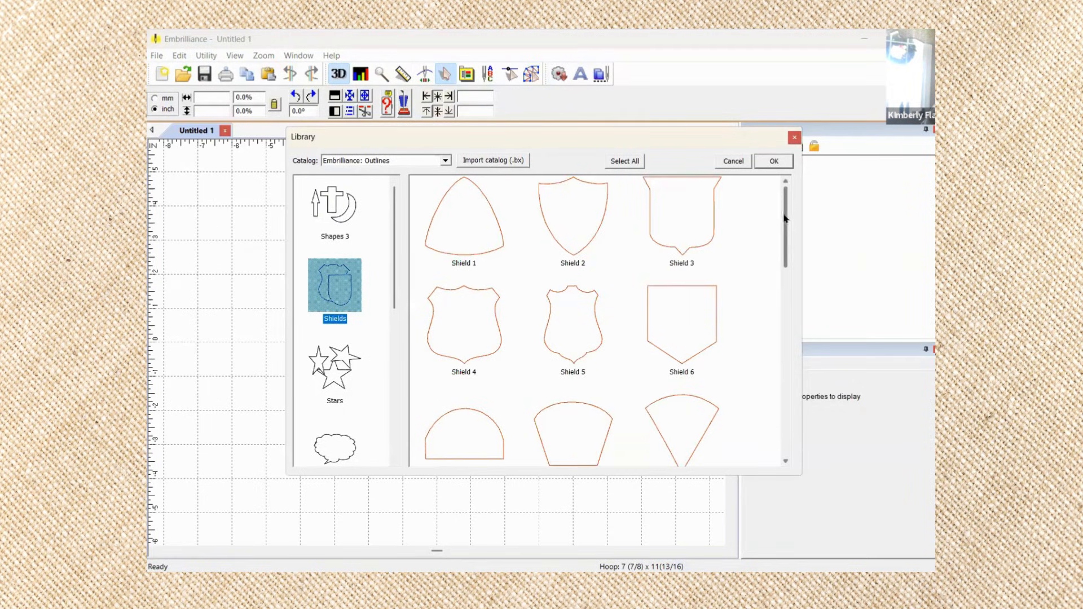
pyautogui.scroll(-2, 783, 265)
pyautogui.moveTo(783, 265); pyautogui.dragTo(783, 375)
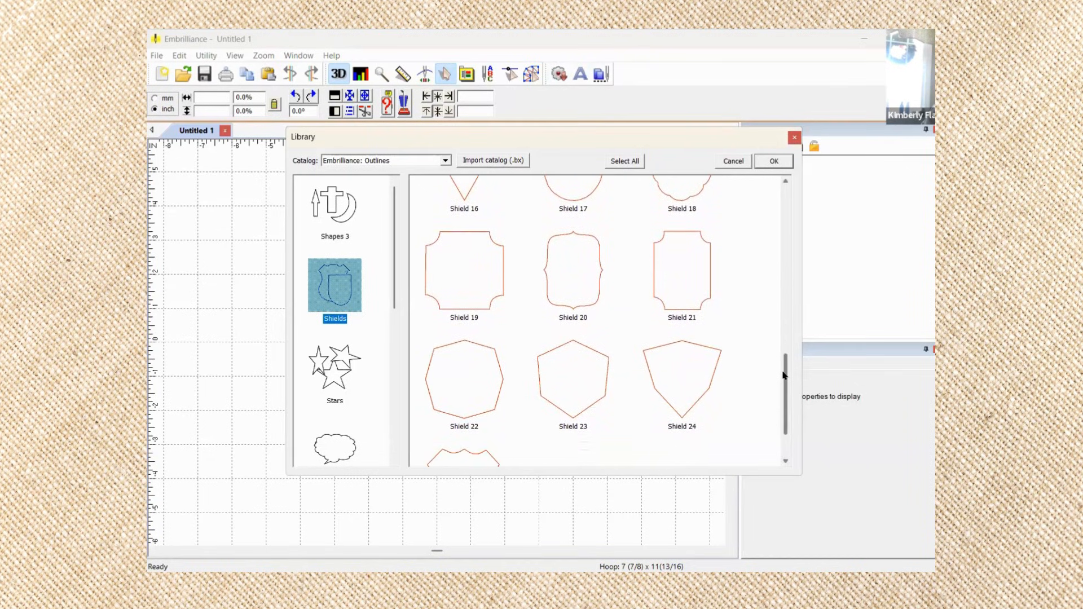
pyautogui.doubleClick(467, 272)
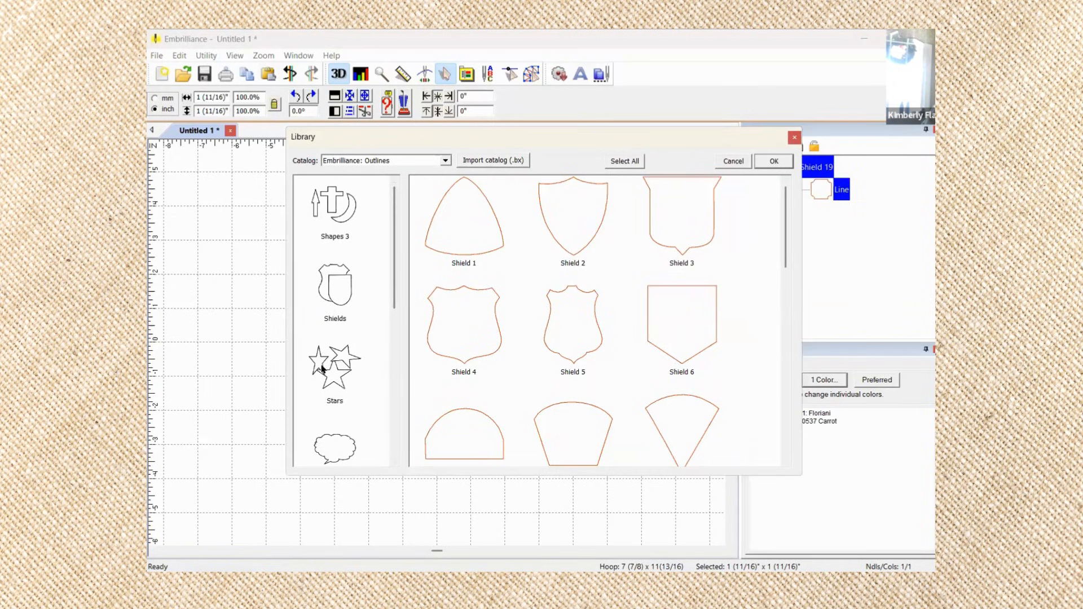
# Look through the outline shapes in the library's Stars and Clouds and Bubbles categories
pyautogui.click(322, 369)
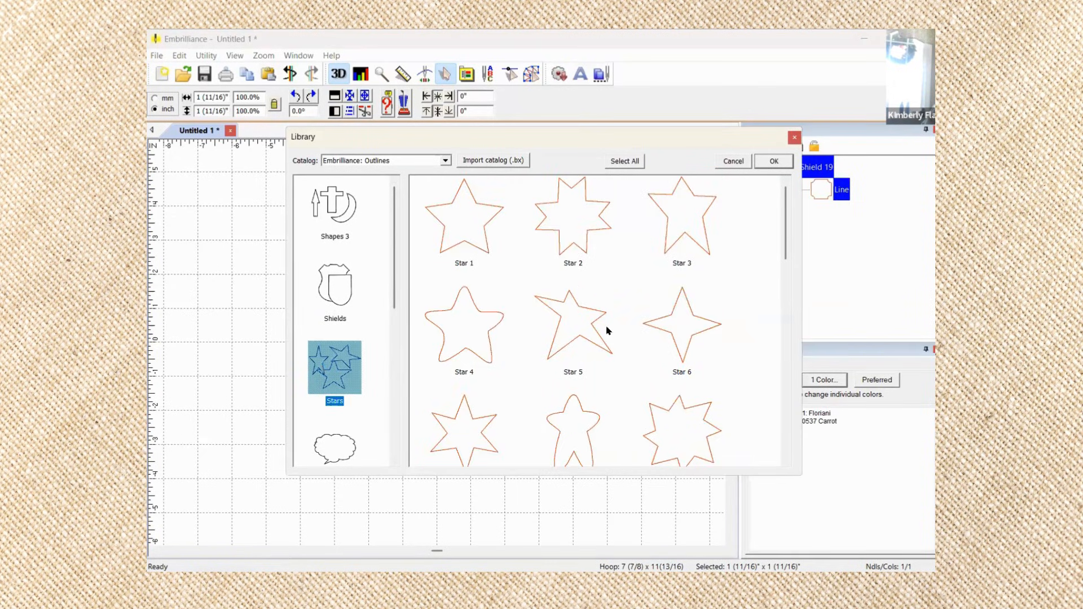
pyautogui.scroll(-6, 608, 330)
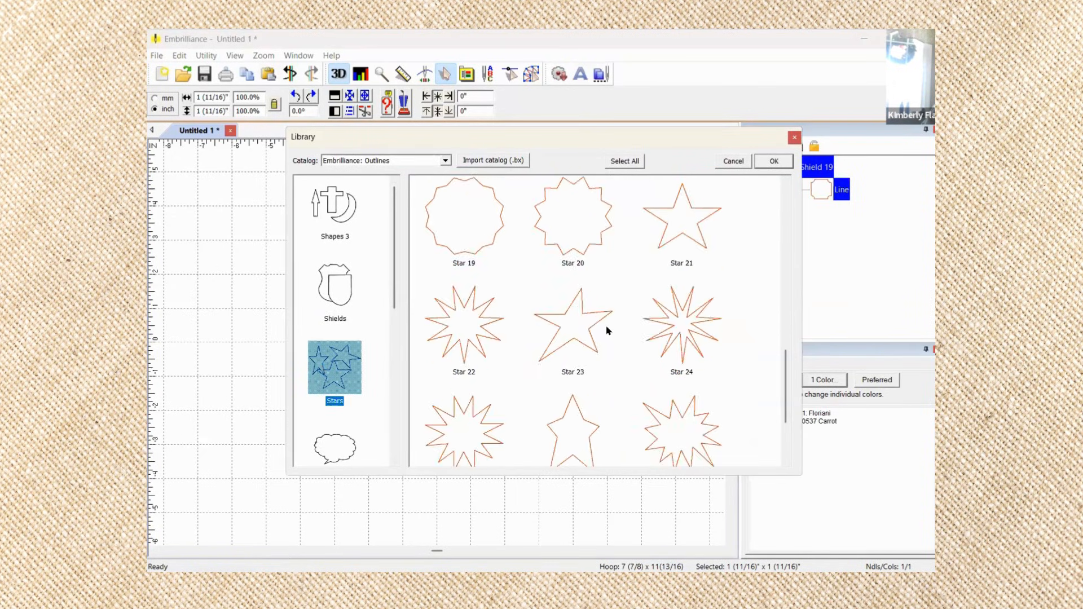
pyautogui.scroll(3, 608, 331)
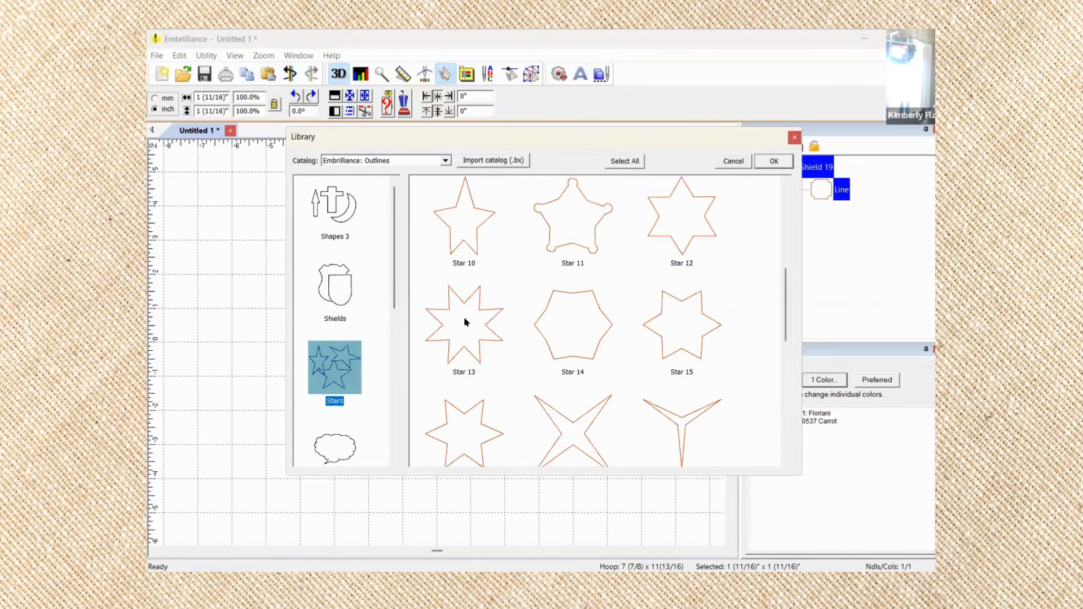
pyautogui.scroll(3, 464, 322)
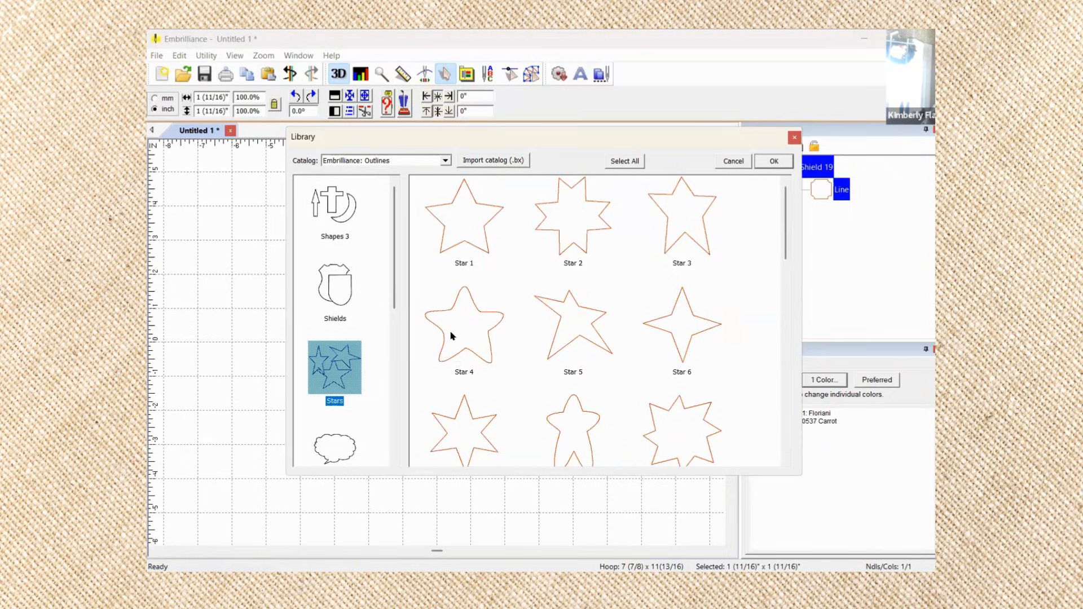
pyautogui.scroll(-4, 526, 391)
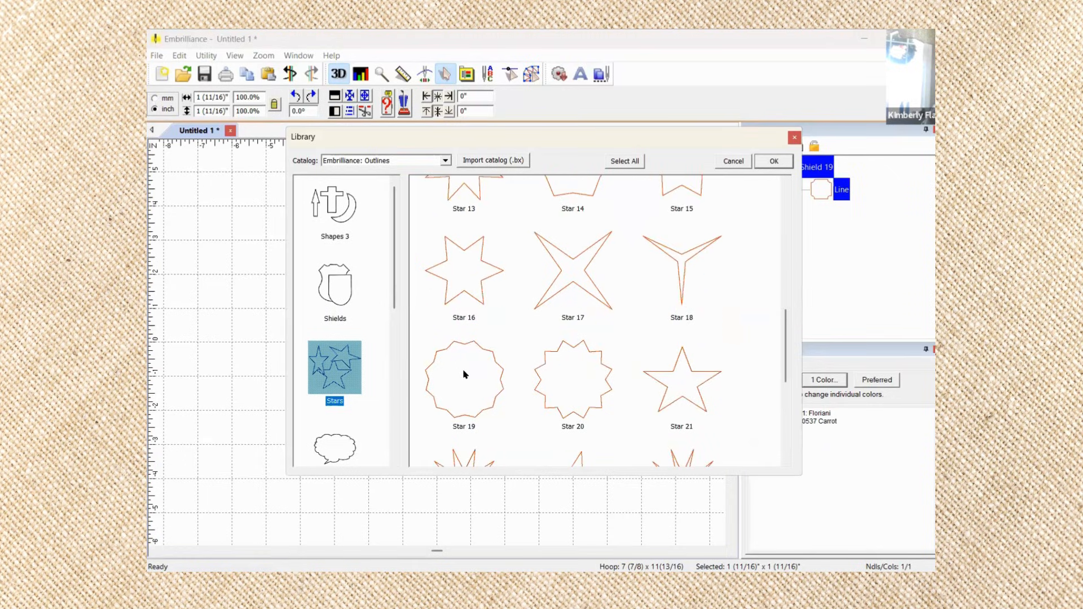
pyautogui.scroll(-2, 518, 363)
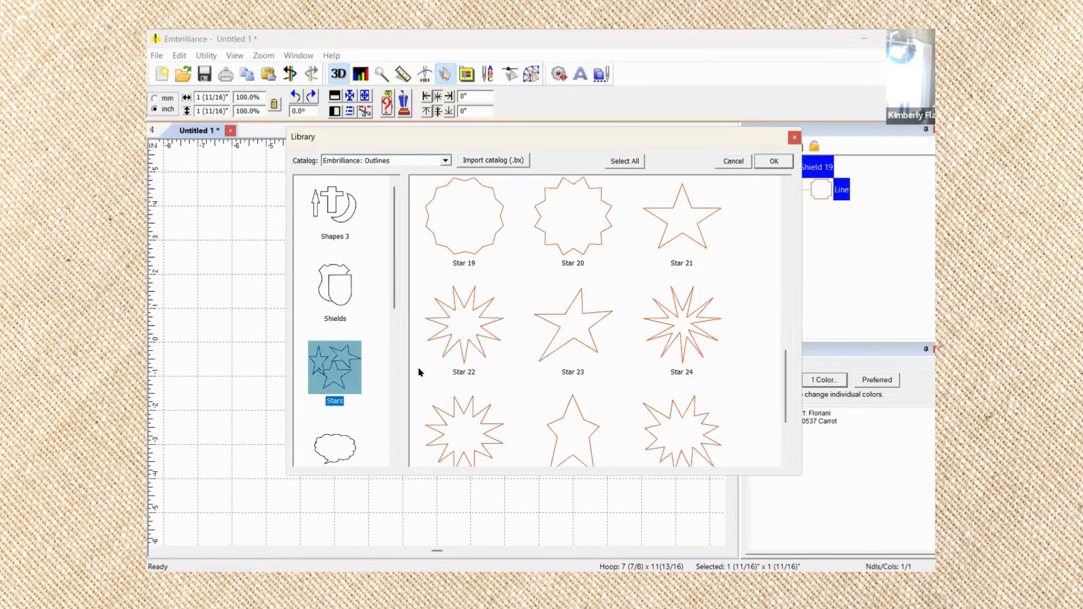
pyautogui.click(329, 438)
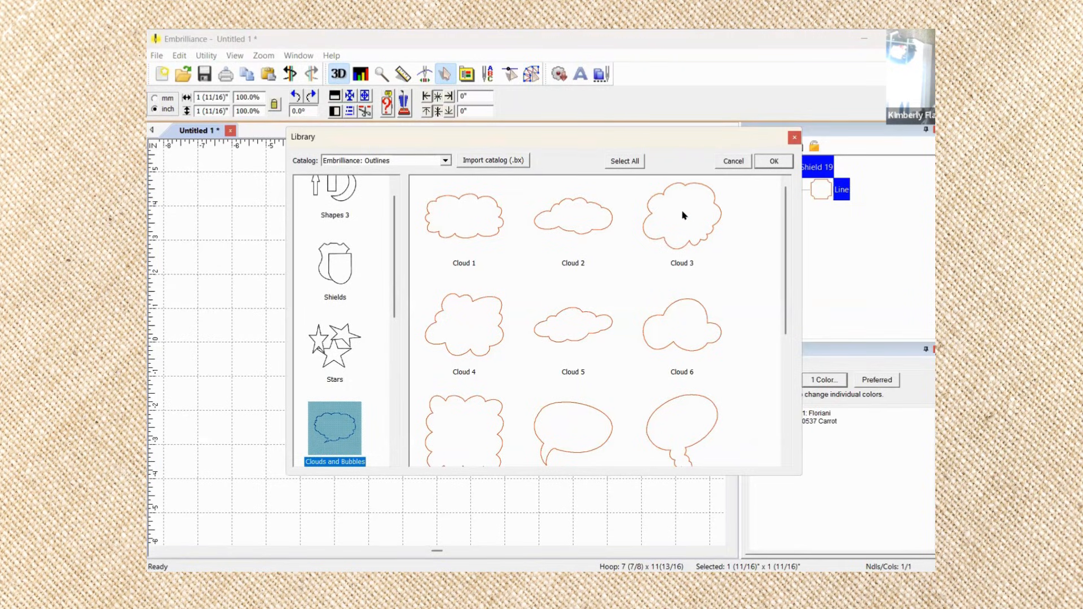
pyautogui.scroll(-3, 465, 400)
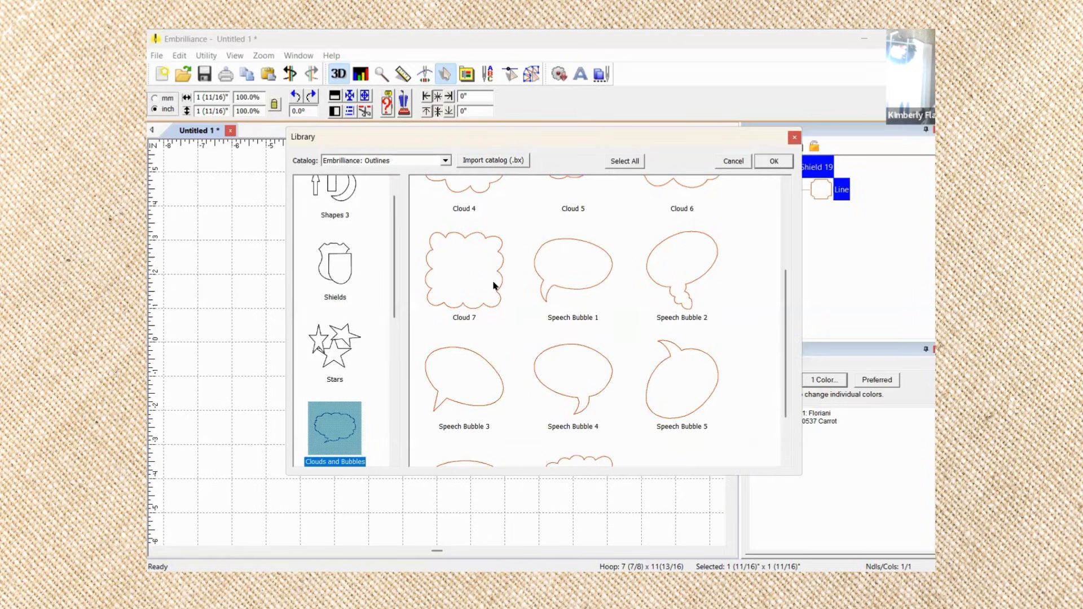
pyautogui.scroll(3, 477, 285)
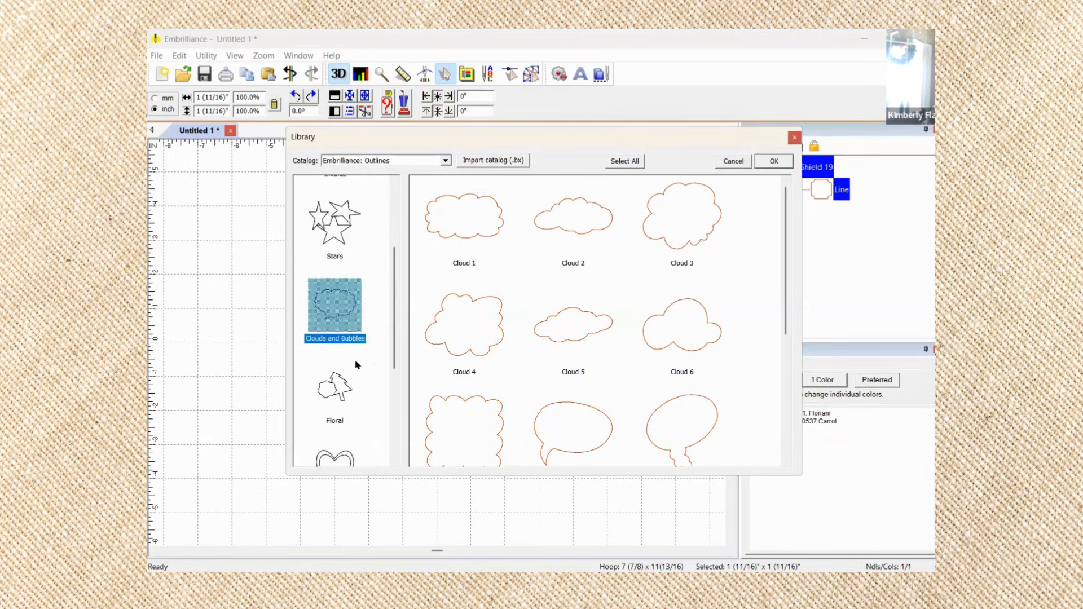
# Look through the outlines in the Floral, Hearts and Shapes 1 categories, then close the library without merging another design
pyautogui.scroll(-3, 359, 364)
pyautogui.click(333, 266)
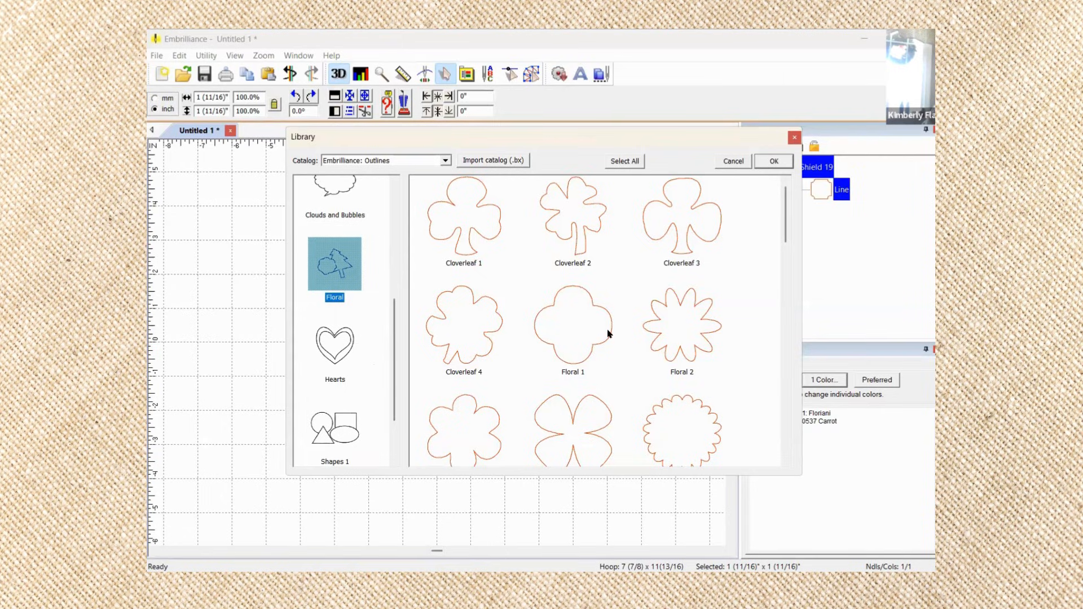
pyautogui.scroll(-8, 608, 334)
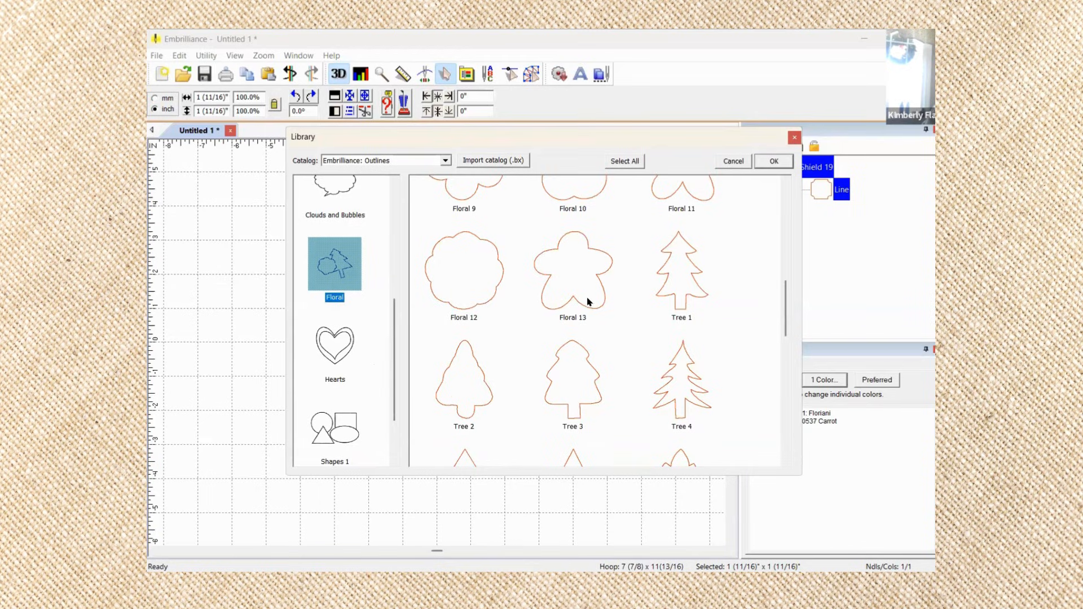
pyautogui.scroll(-6, 588, 302)
pyautogui.scroll(-3, 588, 302)
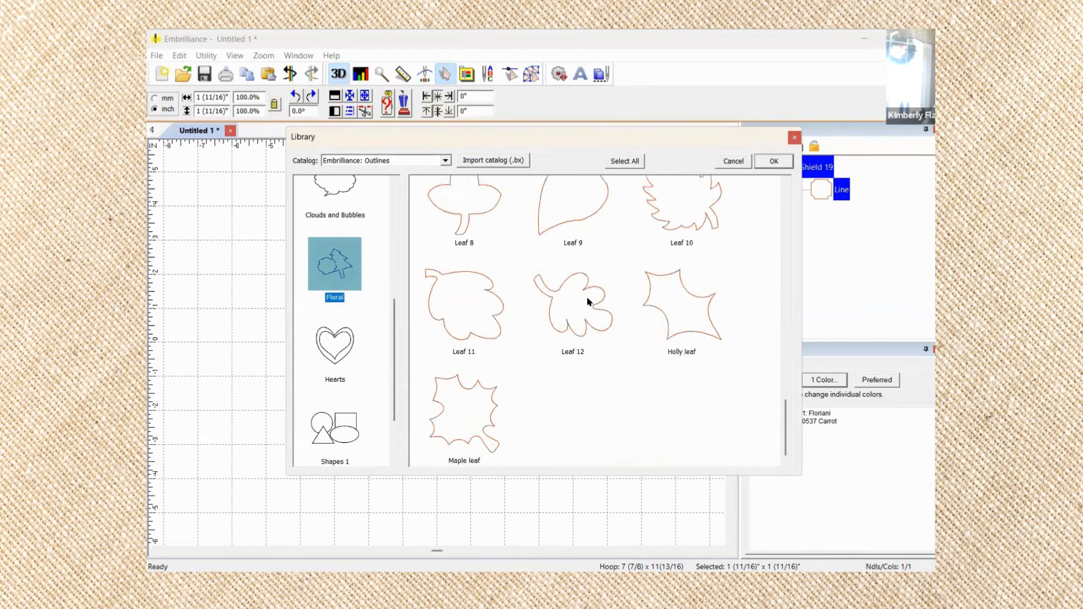
pyautogui.click(333, 352)
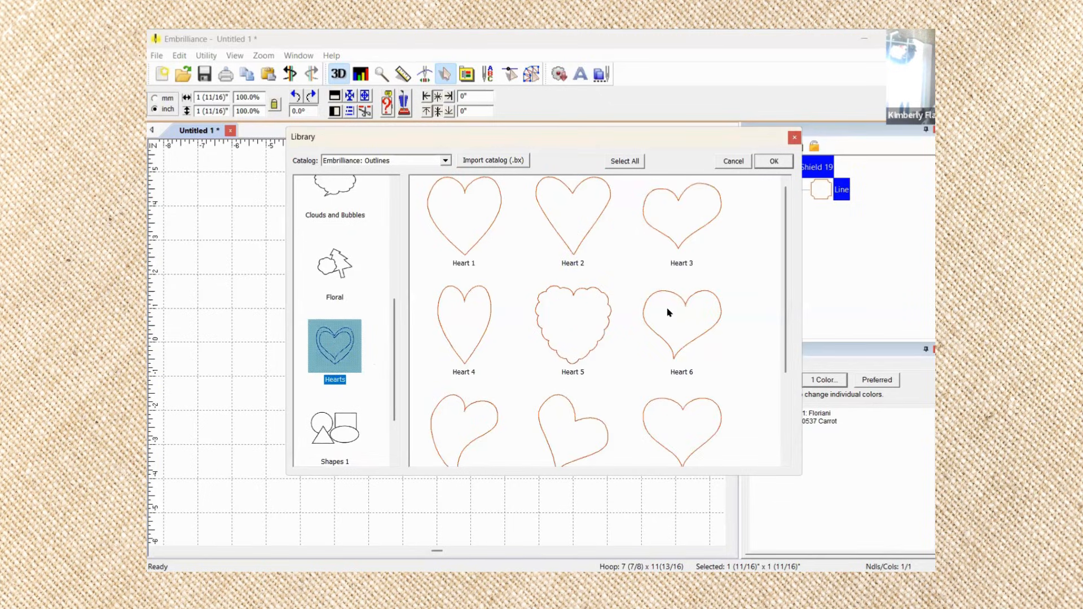
pyautogui.scroll(-3, 665, 319)
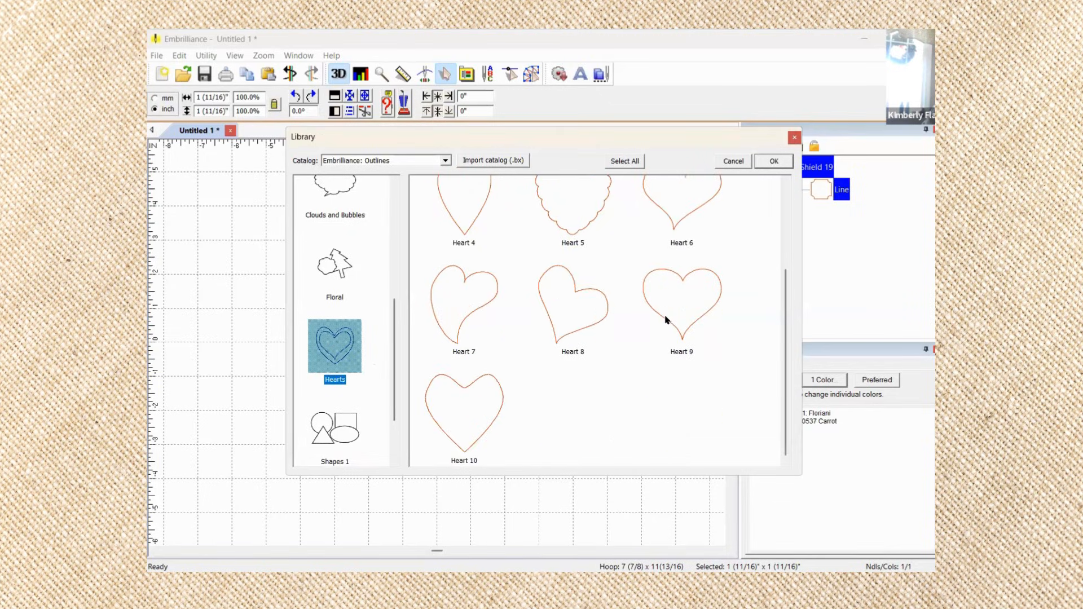
pyautogui.click(331, 428)
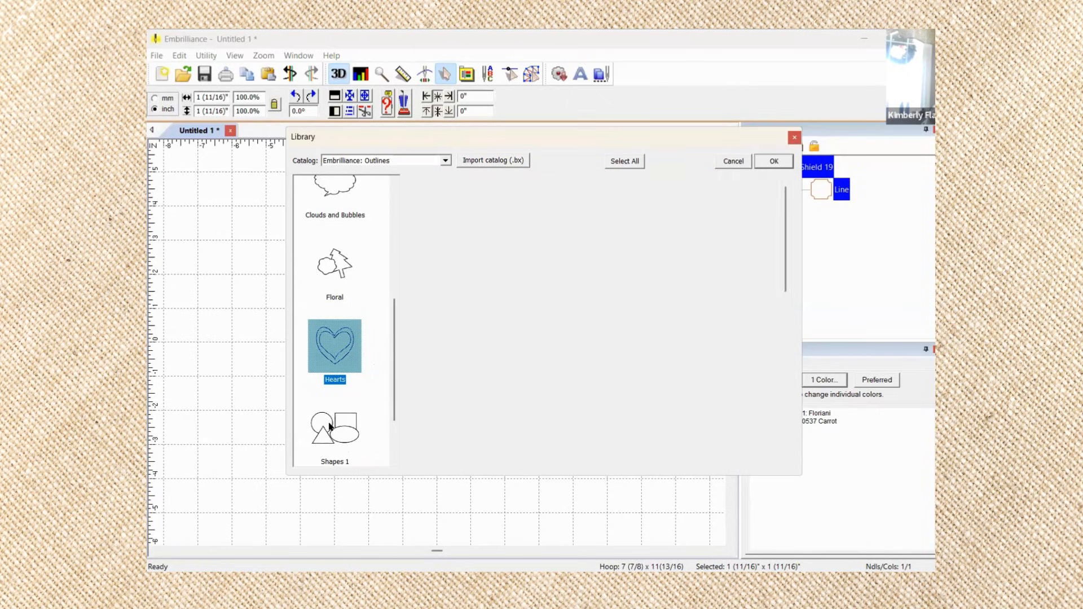
pyautogui.scroll(-5, 712, 339)
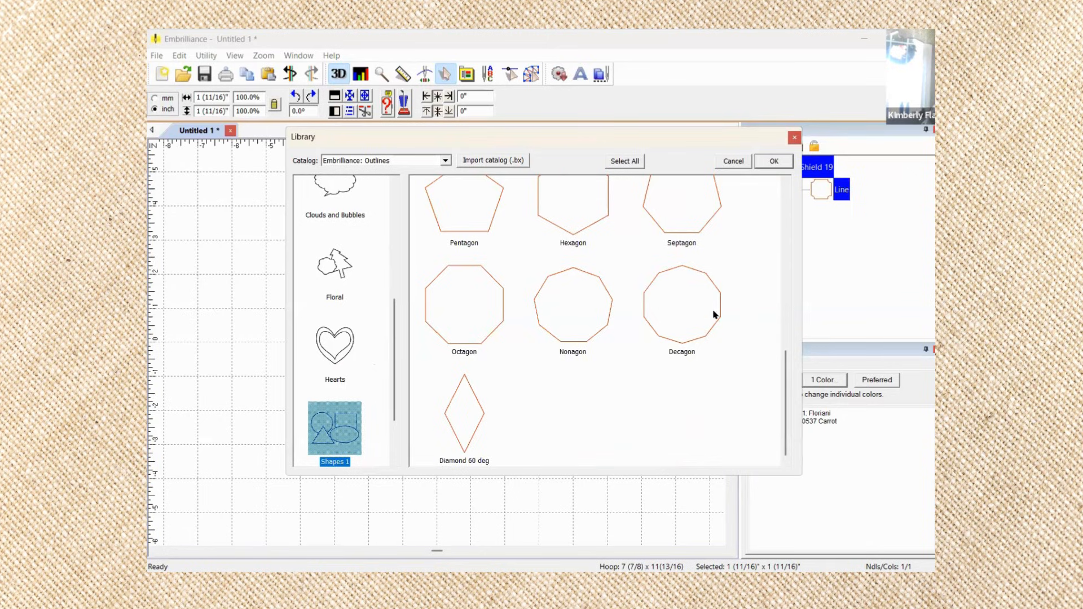
pyautogui.click(794, 138)
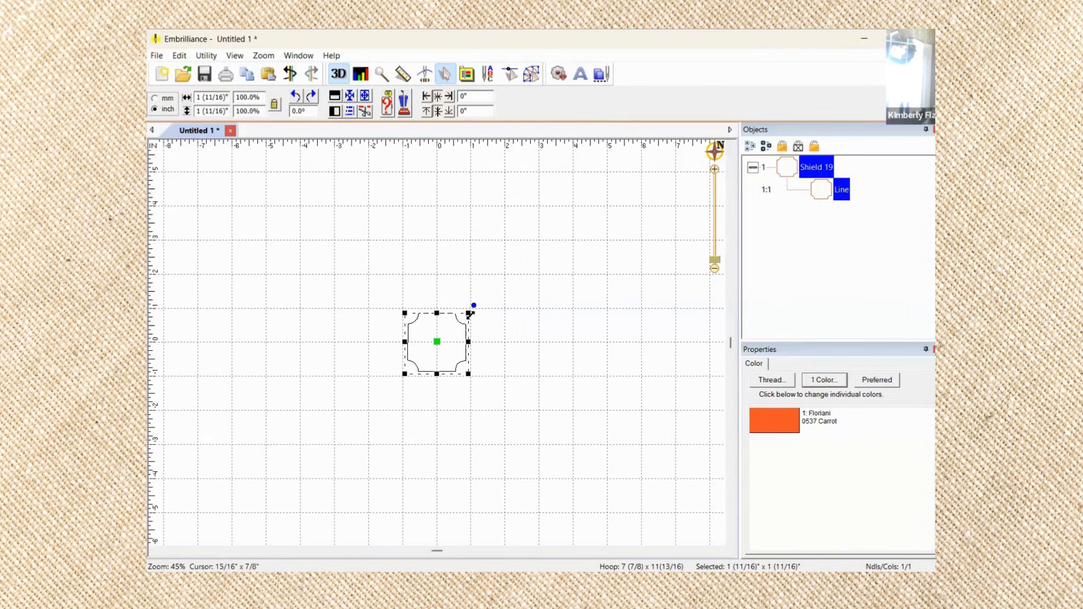
# Resize the shield outline to 6 by 6 inches, centred in the hoop
pyautogui.moveTo(470, 313); pyautogui.dragTo(623, 242)
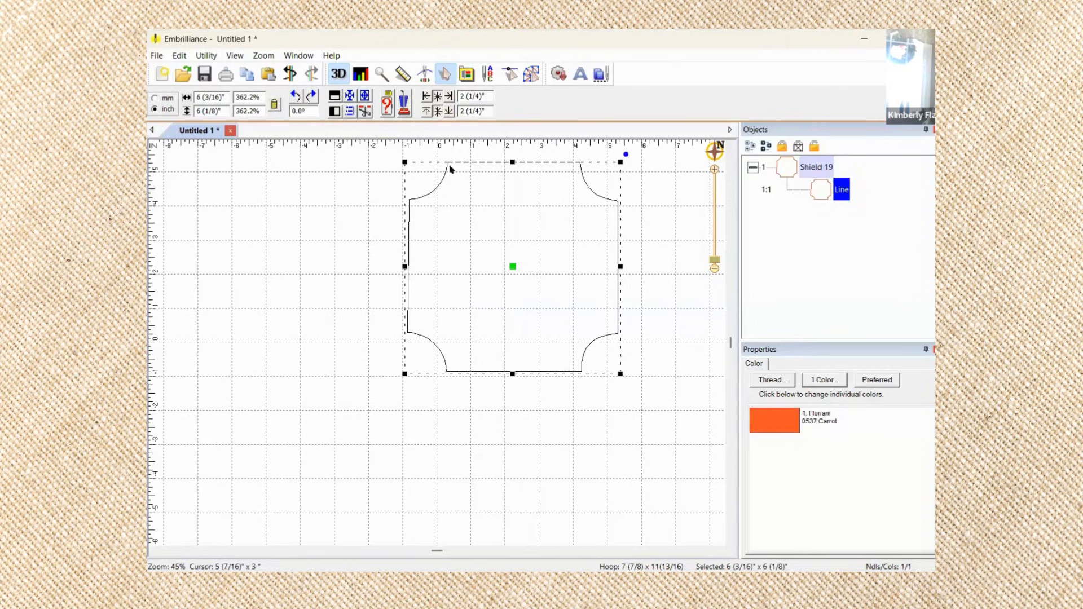
pyautogui.click(349, 96)
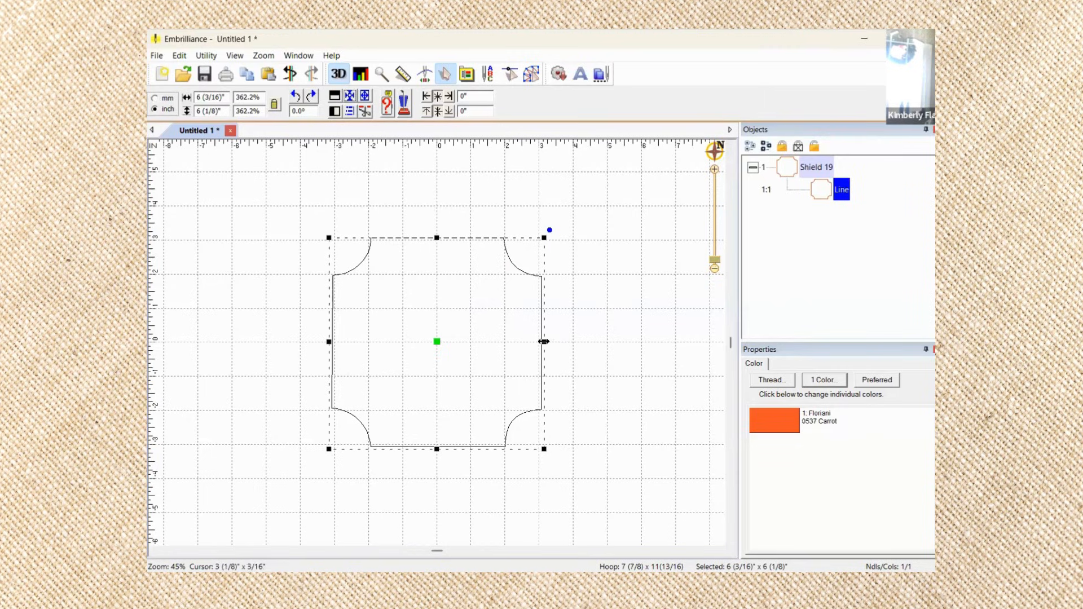
pyautogui.moveTo(542, 342); pyautogui.dragTo(541, 342)
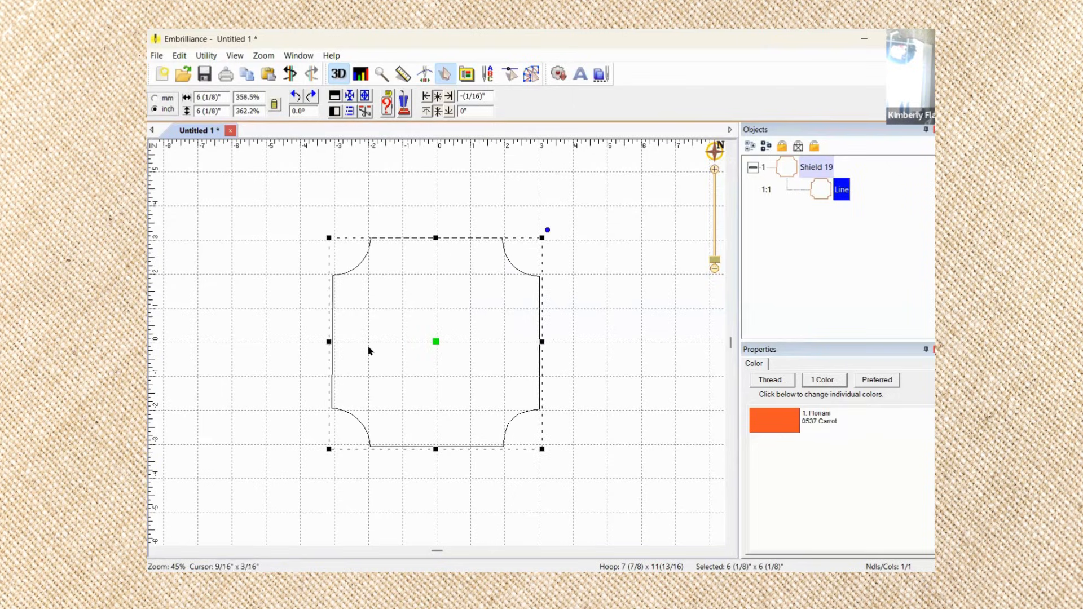
pyautogui.moveTo(328, 339); pyautogui.dragTo(331, 340)
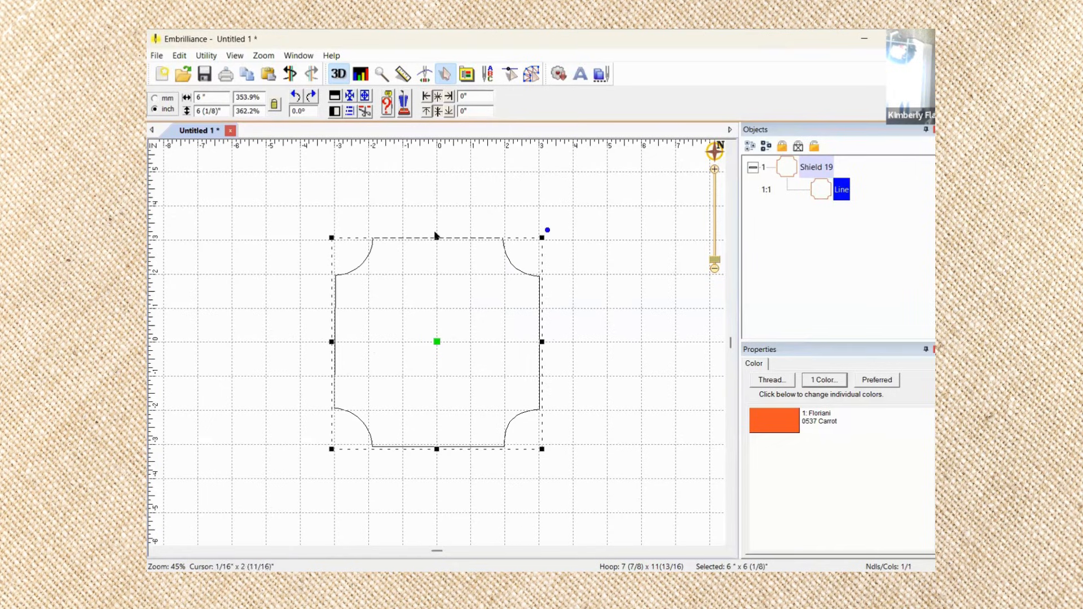
pyautogui.moveTo(436, 240); pyautogui.dragTo(436, 242)
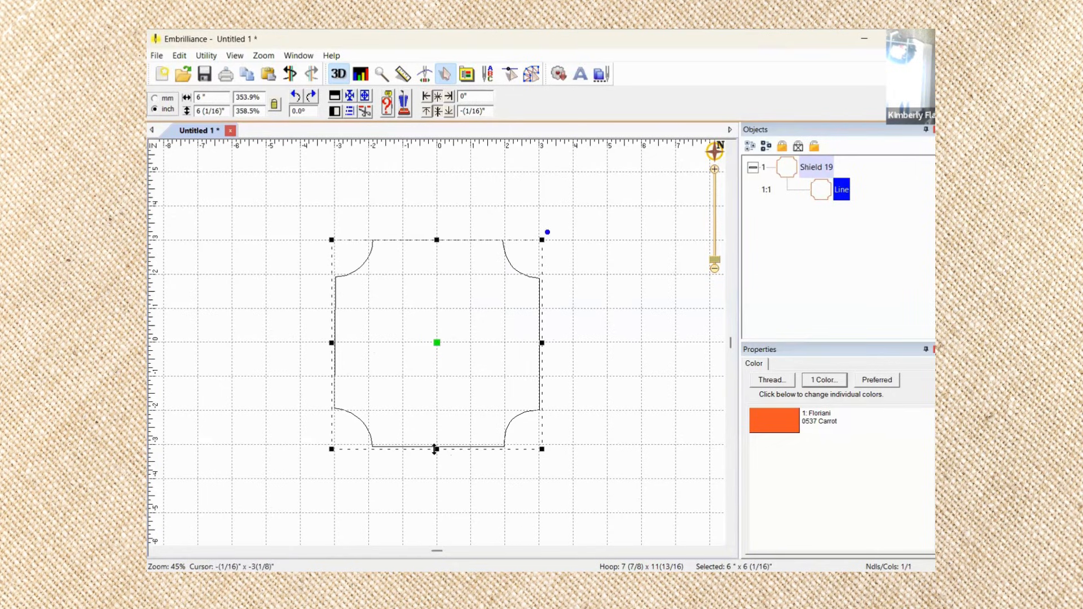
pyautogui.moveTo(434, 448); pyautogui.dragTo(433, 445)
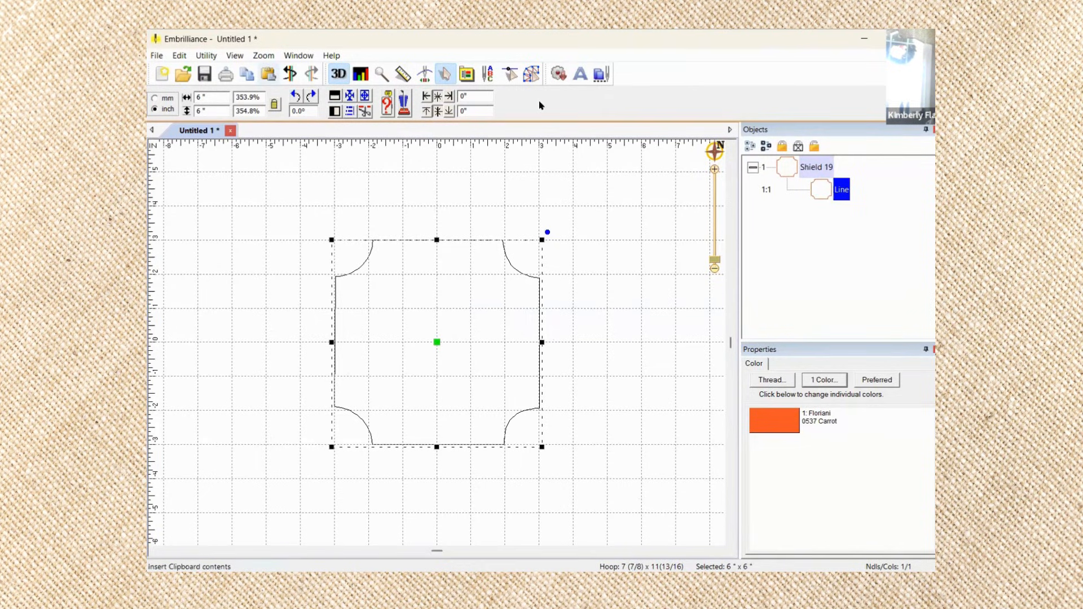
# Add TrueType art of the letter S, choosing the Cooper Black font and the Extra Bold weight
pyautogui.click(526, 77)
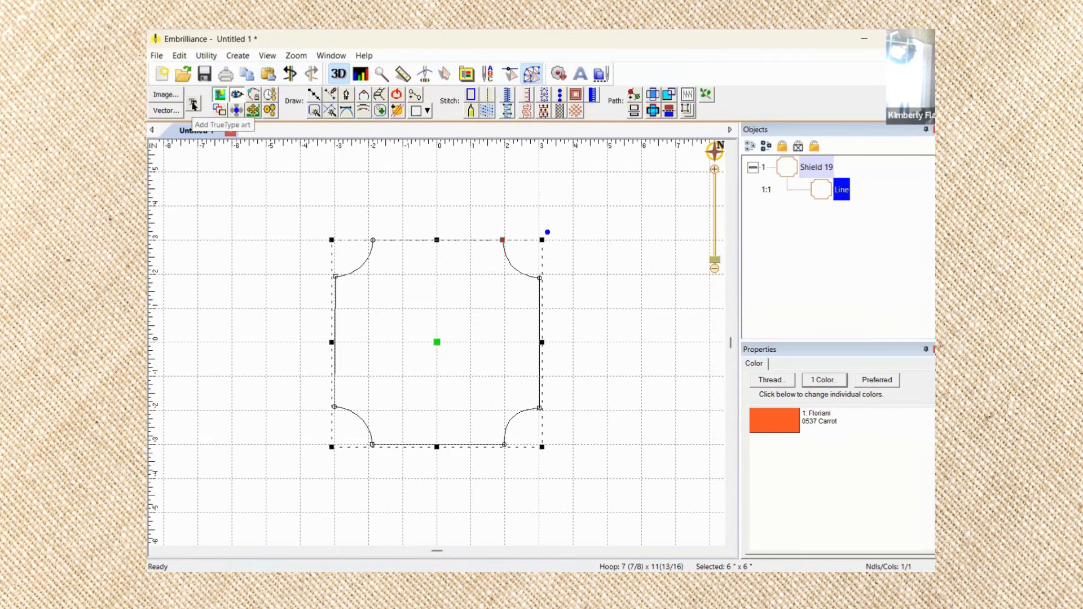
pyautogui.click(193, 105)
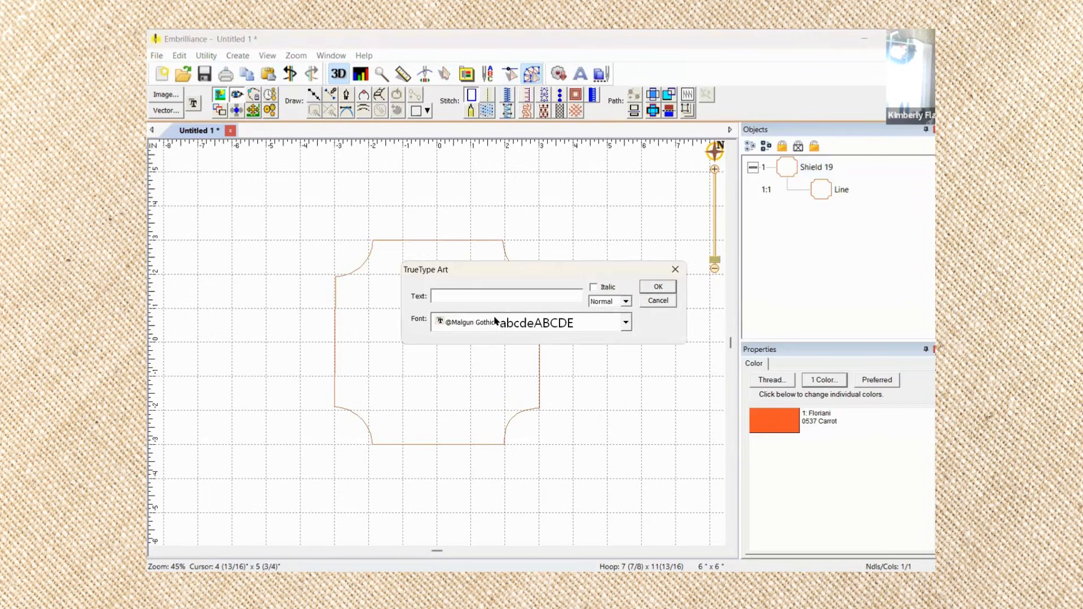
pyautogui.click(625, 322)
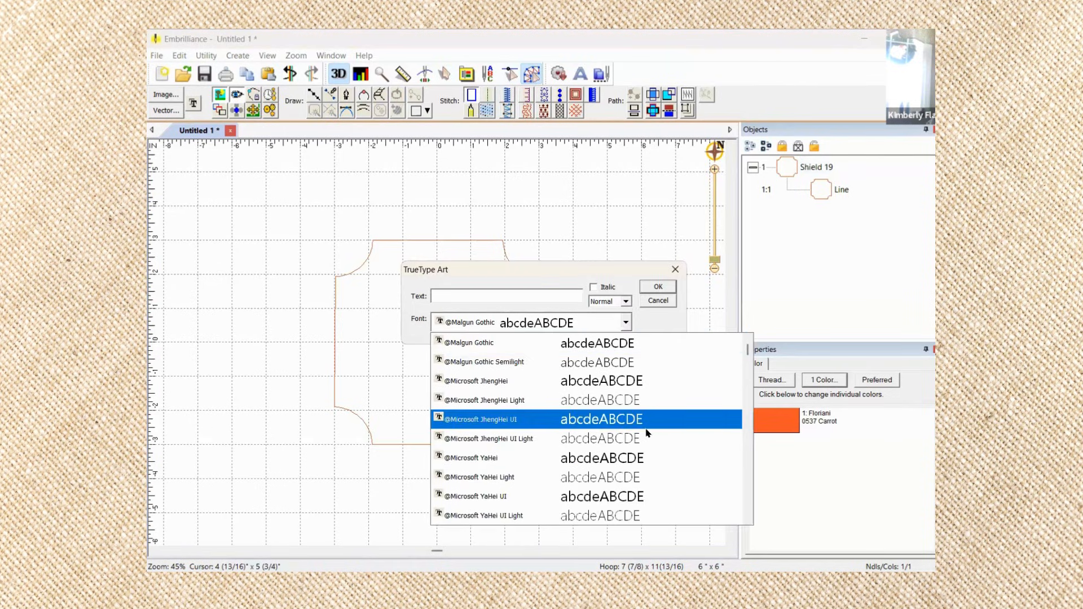
pyautogui.scroll(-2, 602, 423)
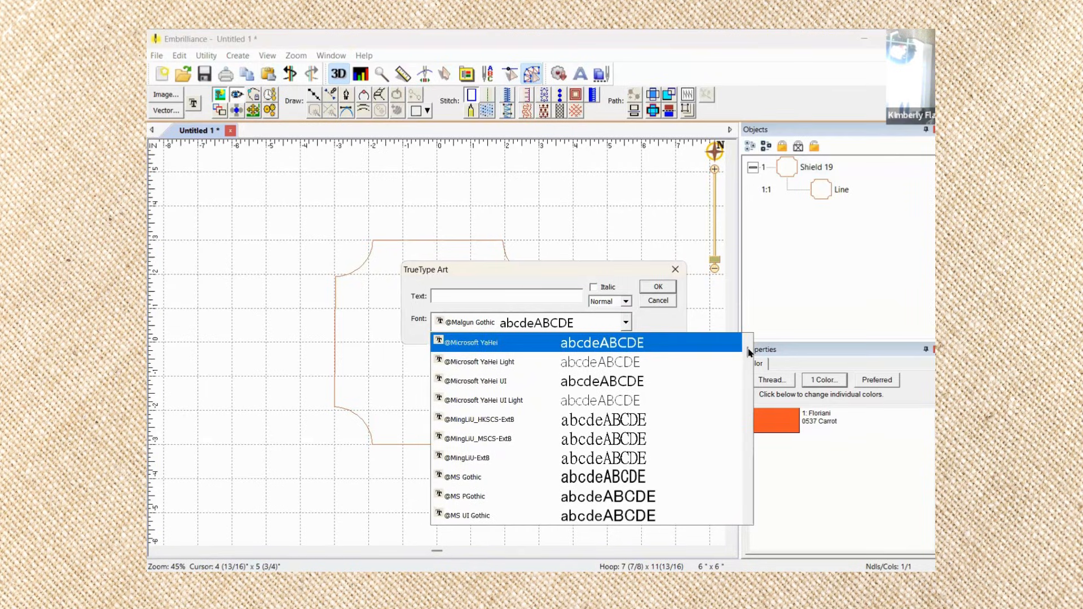
pyautogui.moveTo(749, 353); pyautogui.dragTo(747, 398)
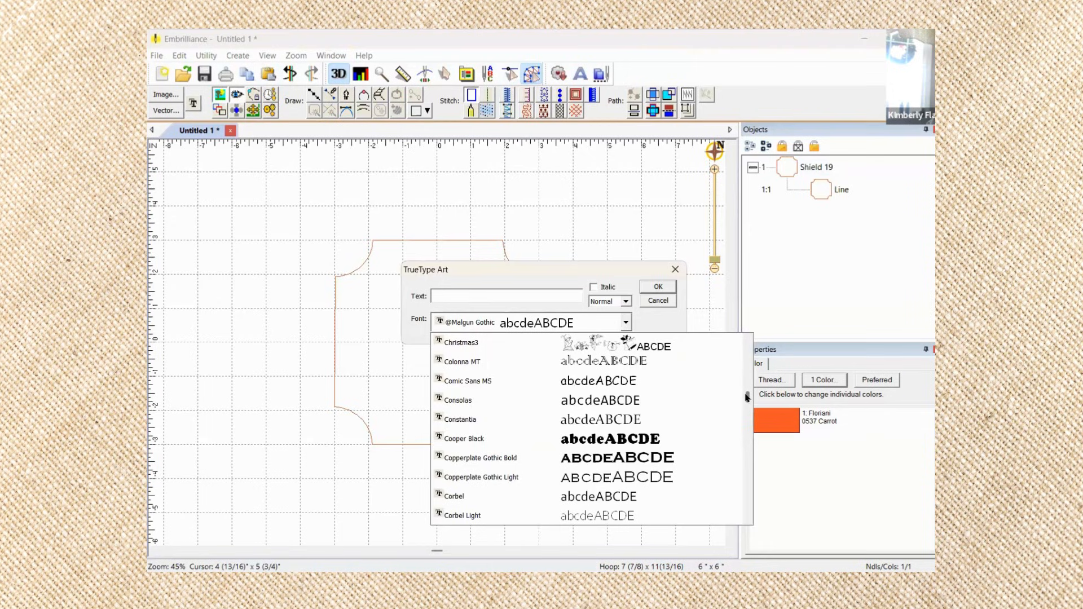
pyautogui.click(634, 441)
pyautogui.click(521, 291)
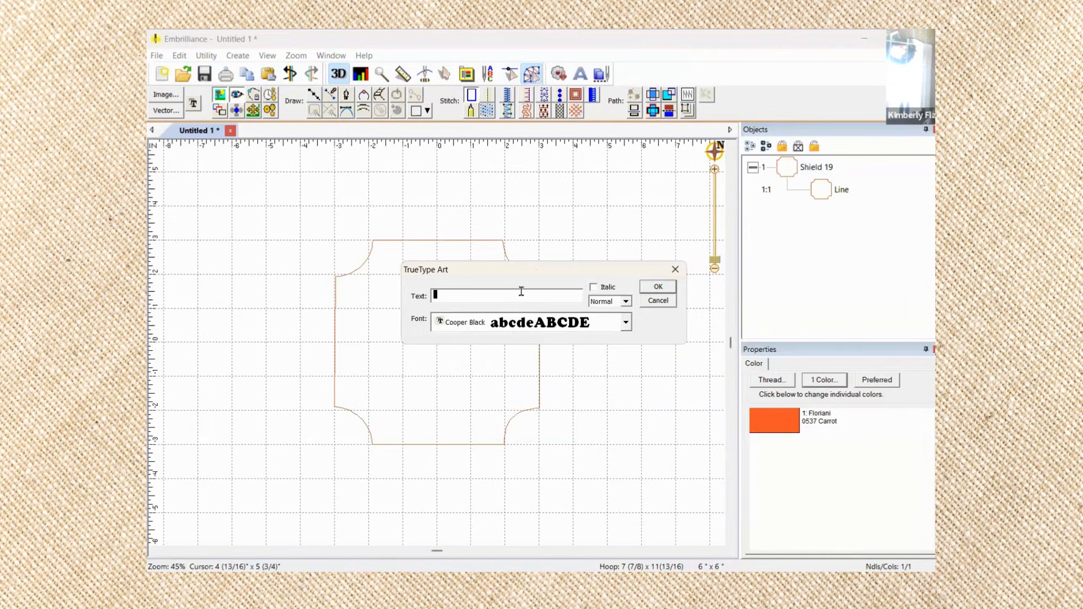
pyautogui.write('S')
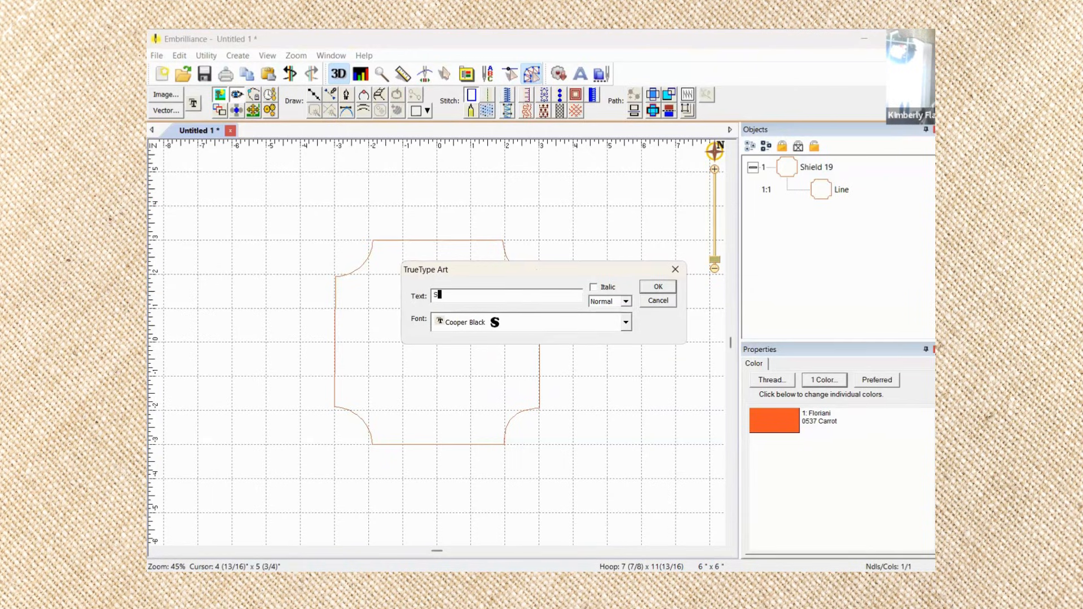
pyautogui.click(626, 303)
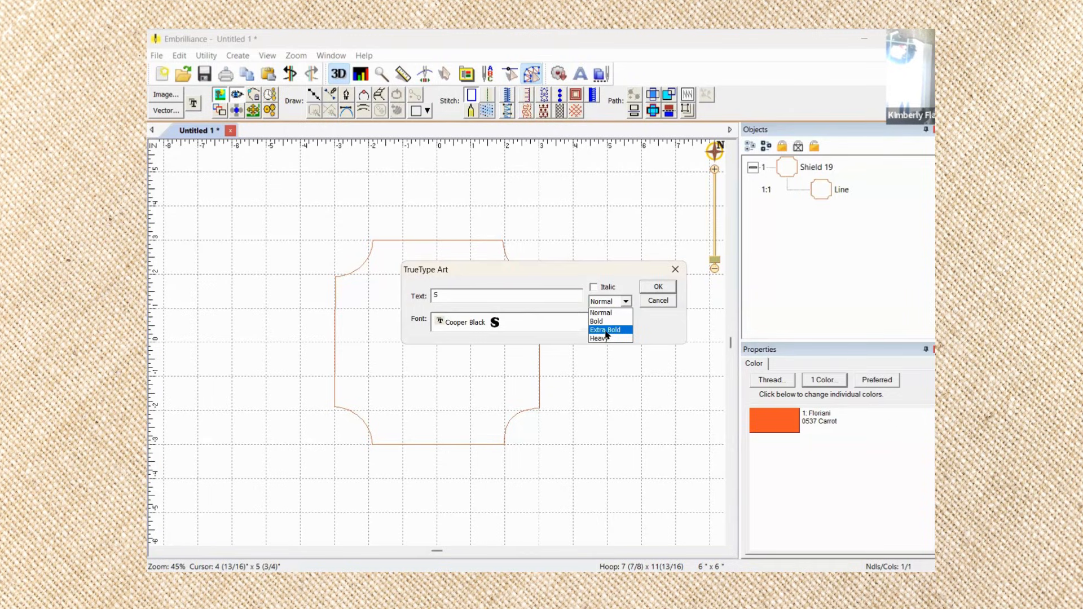
pyautogui.click(606, 330)
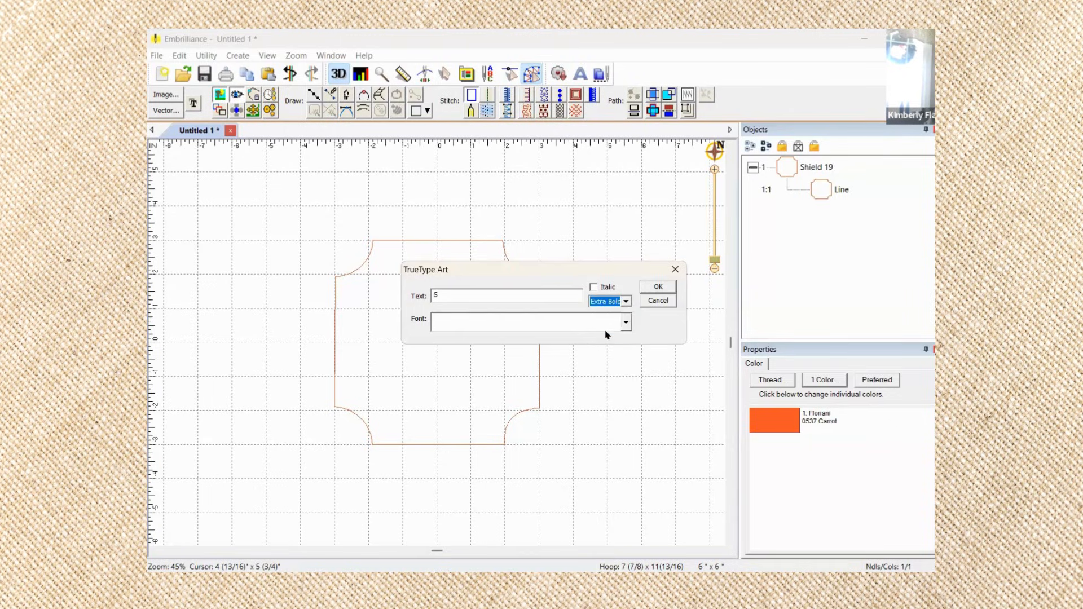
pyautogui.click(658, 287)
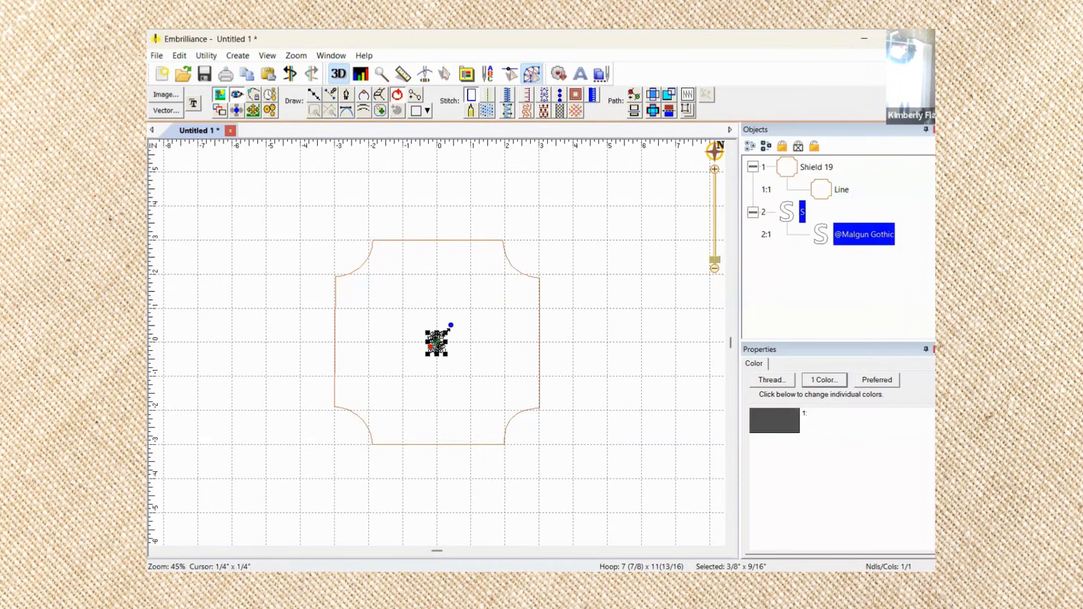
# Enlarge the S to about 2 13/16 by 4 5/16 inches and centre it in the hoop inside the shield
pyautogui.moveTo(450, 325); pyautogui.dragTo(529, 296)
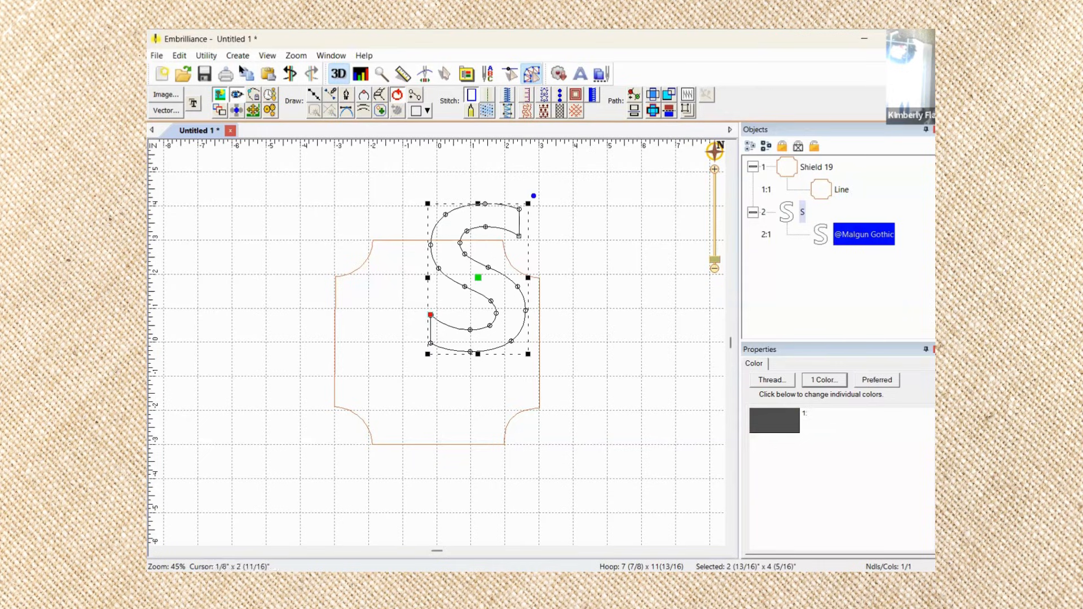
pyautogui.click(445, 74)
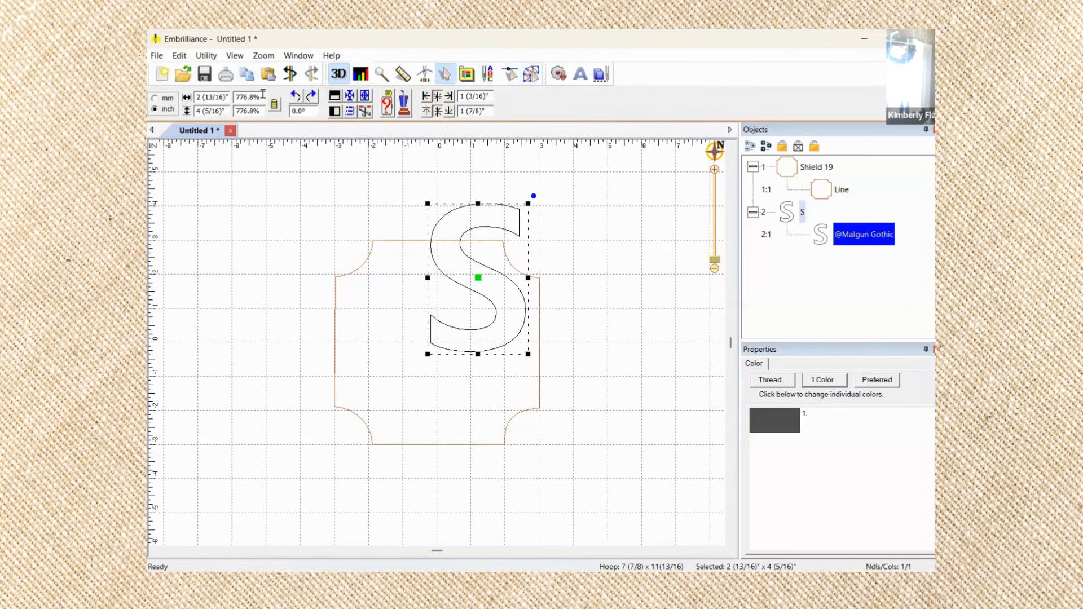
pyautogui.click(351, 97)
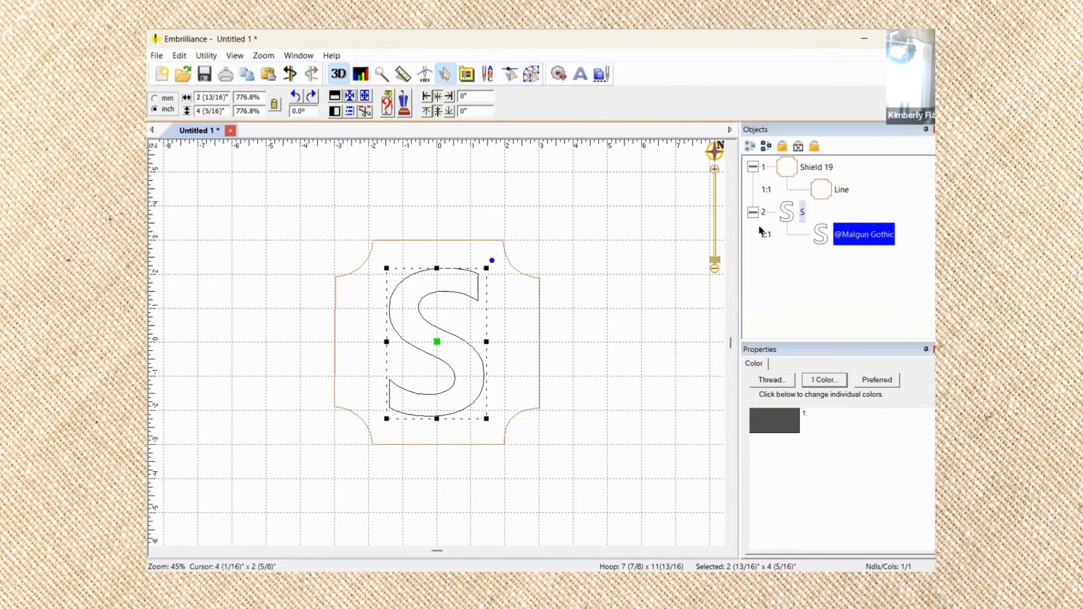
# Move the S into the Shield 19 group and combine it with the shield outline using Combine Holes
pyautogui.click(792, 168)
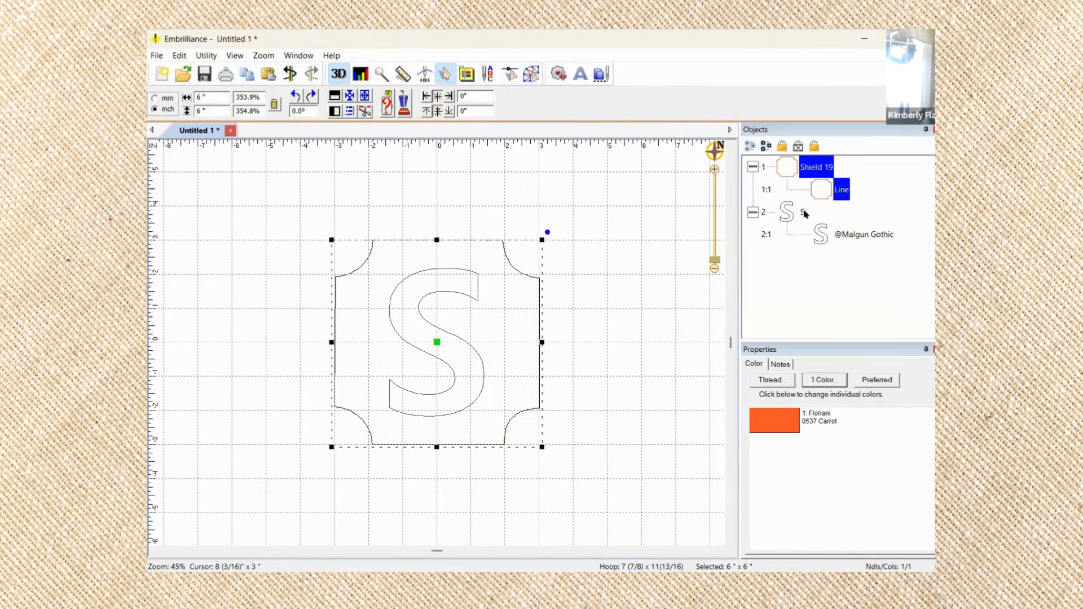
pyautogui.click(775, 209)
pyautogui.keyDown('ctrl'); pyautogui.click(796, 212); pyautogui.keyUp('ctrl')
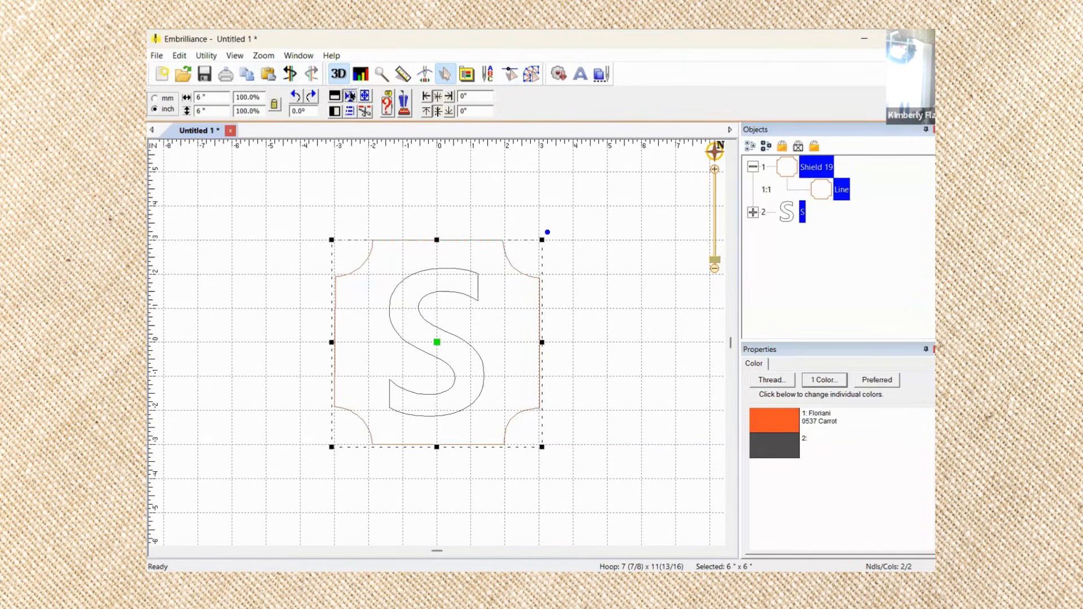
pyautogui.click(752, 212)
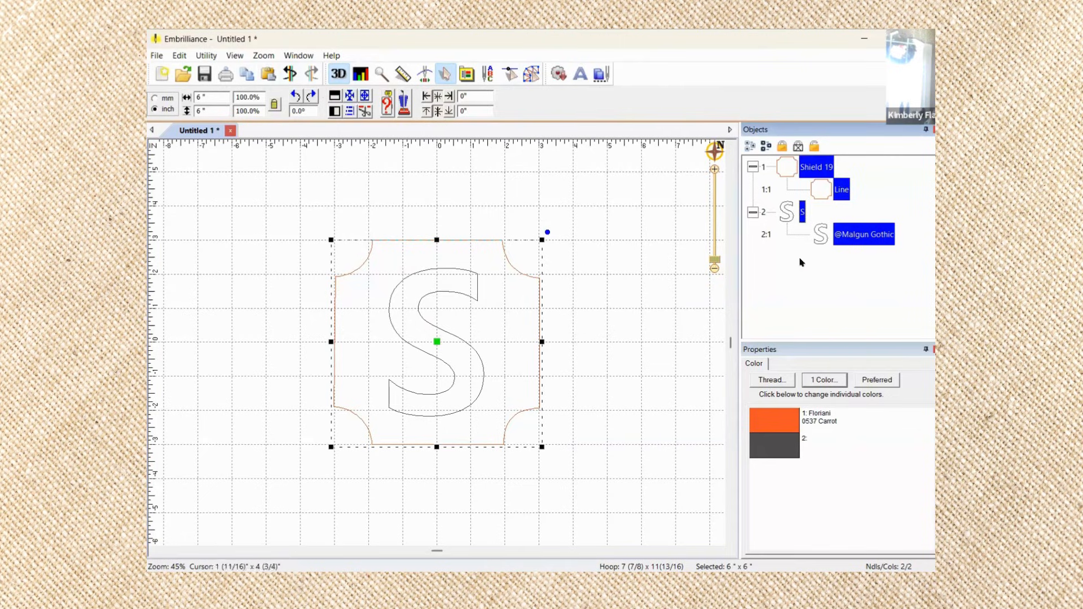
pyautogui.moveTo(861, 234); pyautogui.dragTo(756, 176)
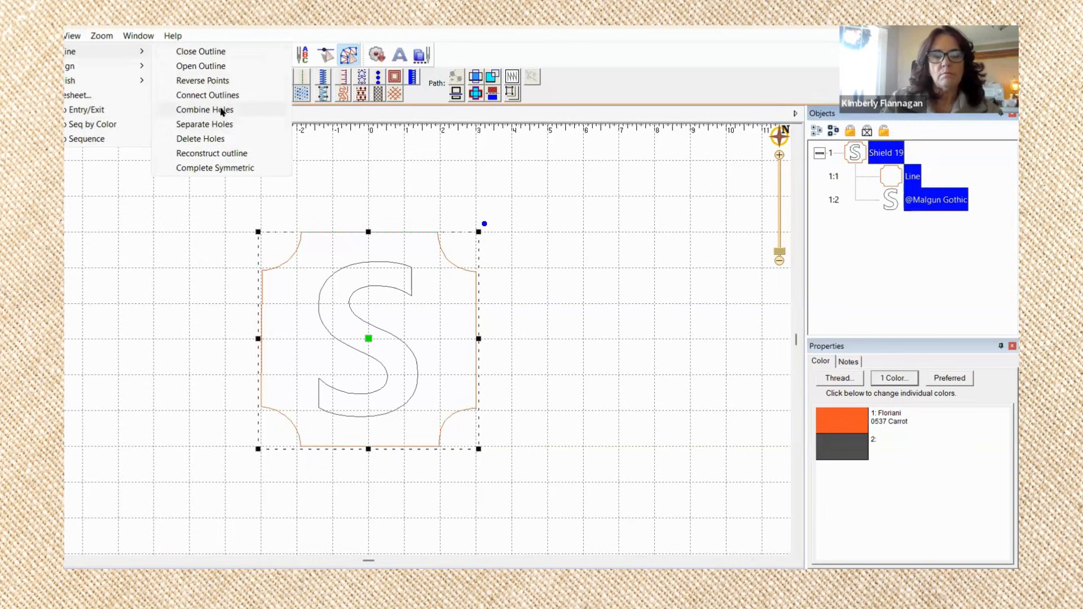
pyautogui.click(222, 112)
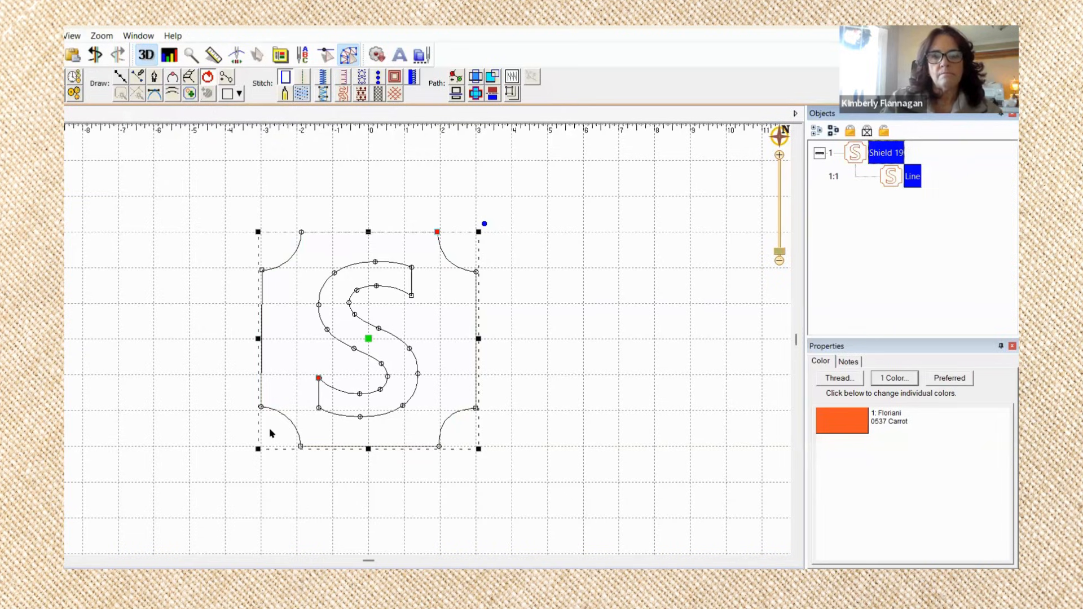
# Convert the combined shield outline to a motif fill using the Cross Stitch 15 heart motif from the CrossStitch category
pyautogui.click(360, 95)
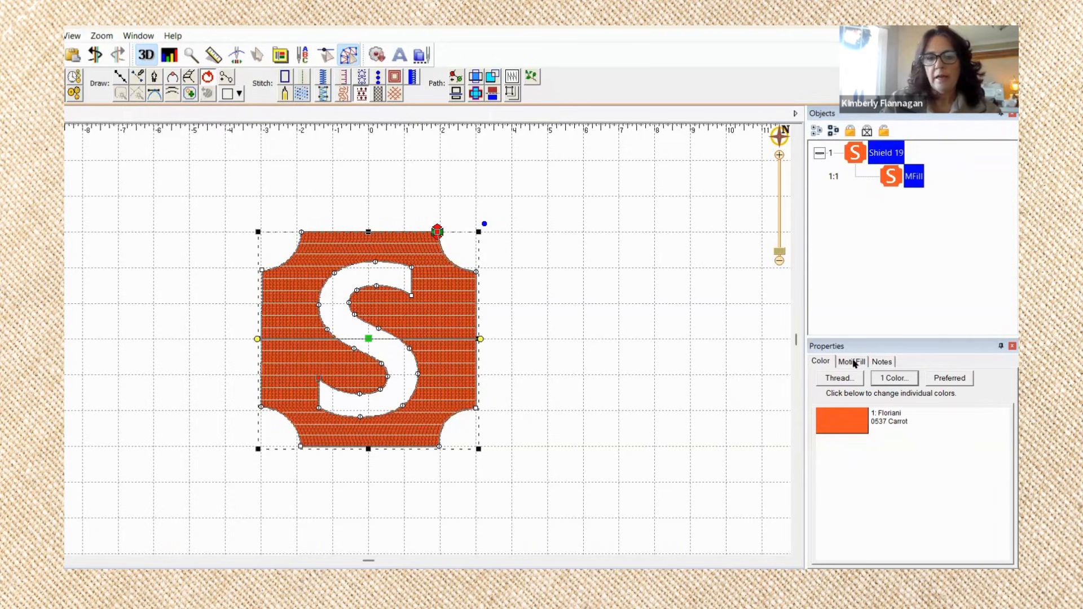
pyautogui.scroll(-3, 656, 335)
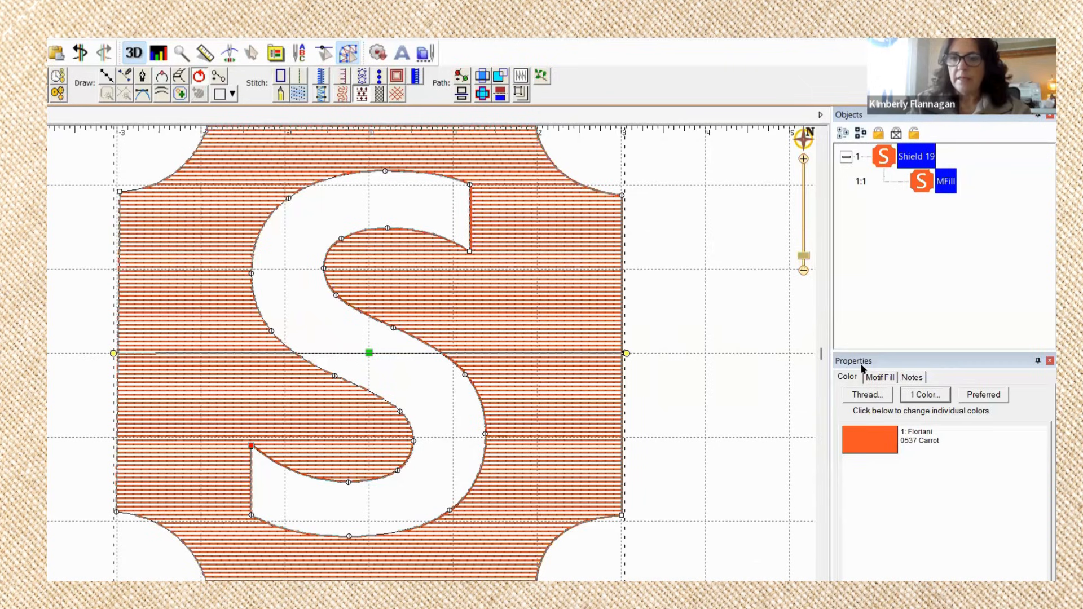
pyautogui.click(850, 361)
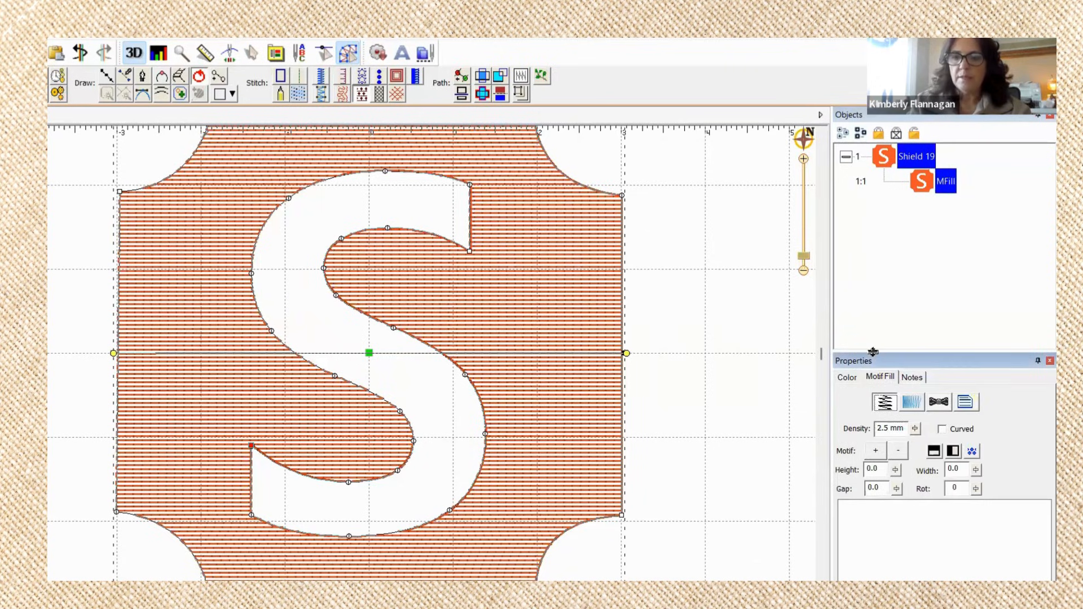
pyautogui.click(875, 450)
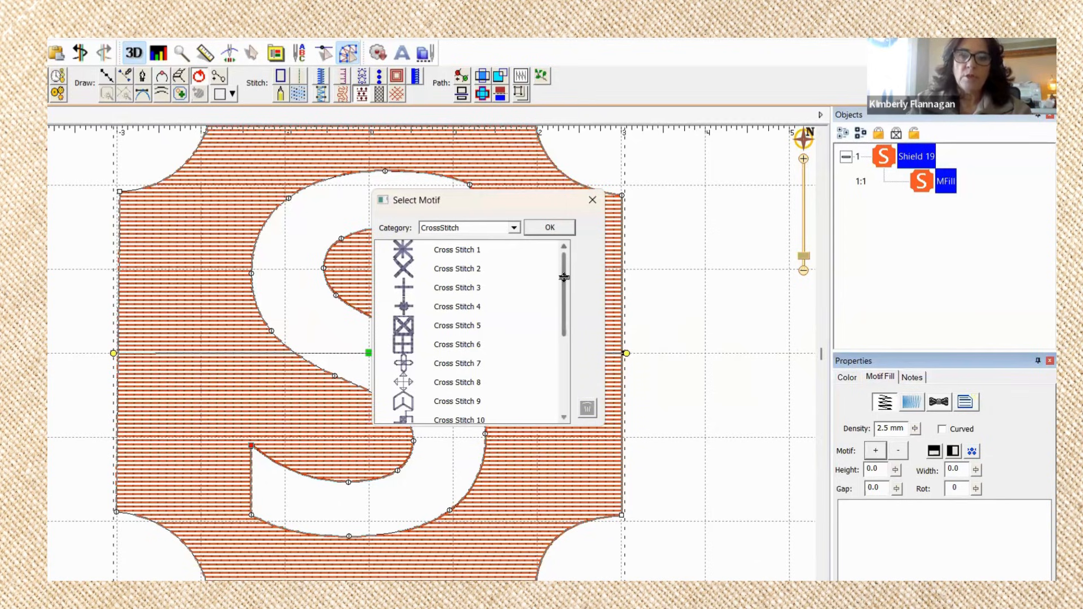
pyautogui.moveTo(561, 285); pyautogui.dragTo(567, 375)
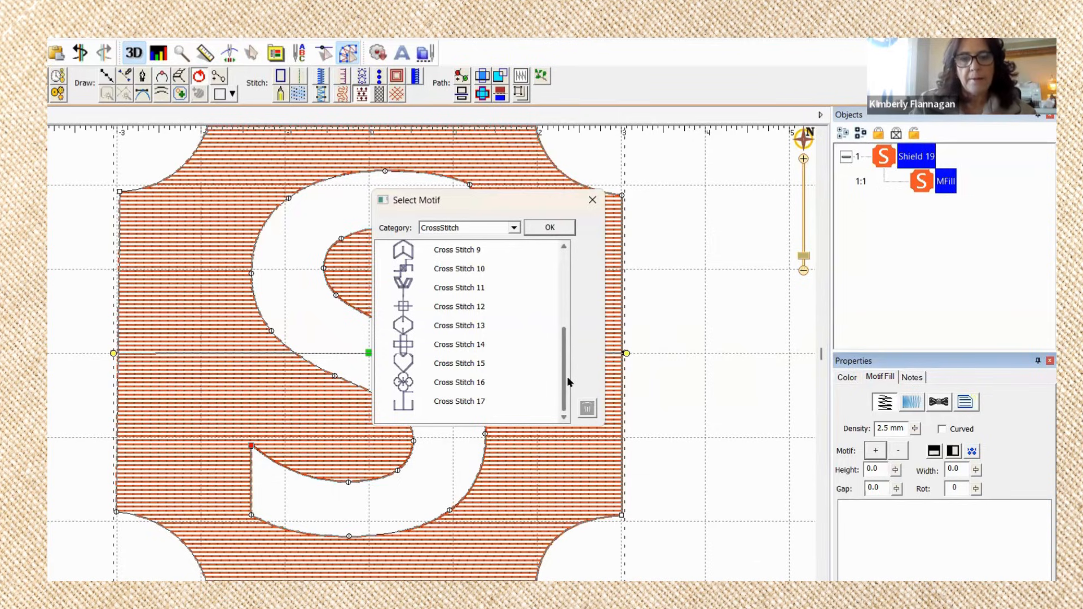
pyautogui.click(463, 362)
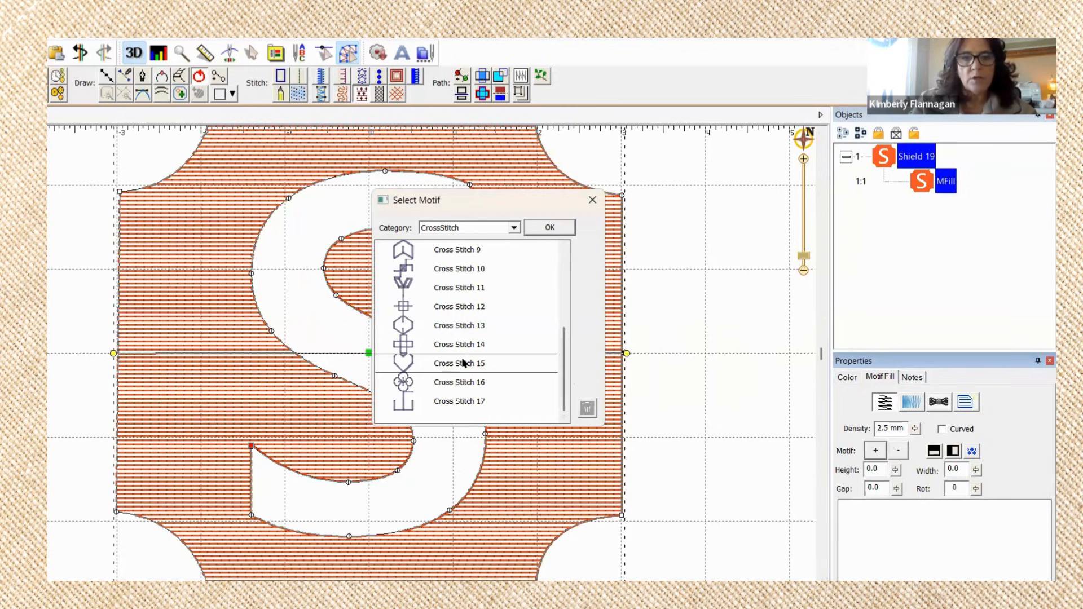
pyautogui.doubleClick(462, 362)
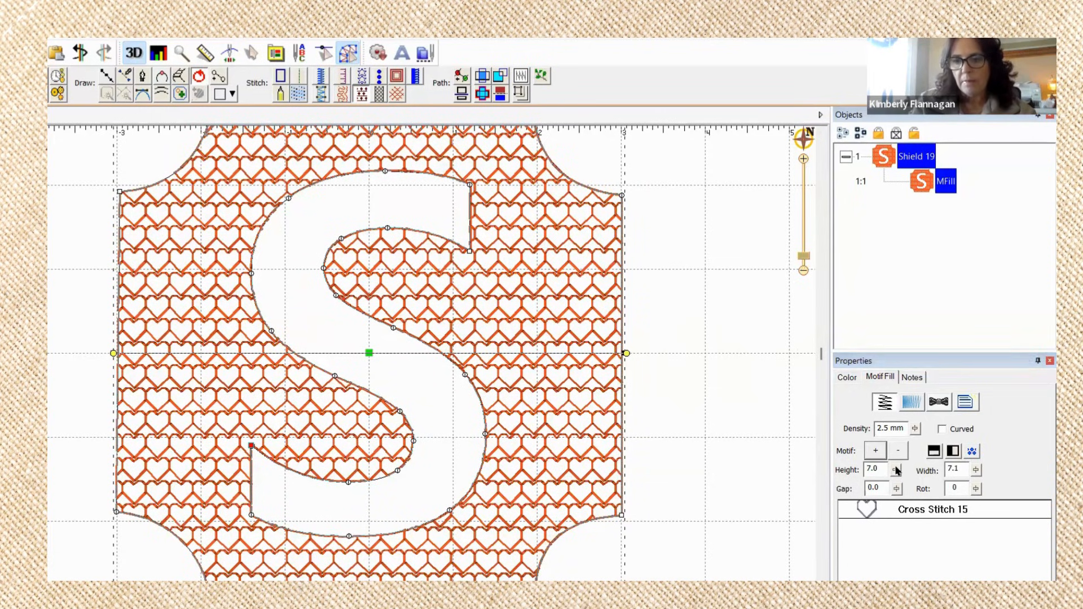
# Set the heart motif's height and width to 4.8, and tilt the fill direction by raising its left end about 1 inch
pyautogui.moveTo(895, 470); pyautogui.dragTo(899, 545)
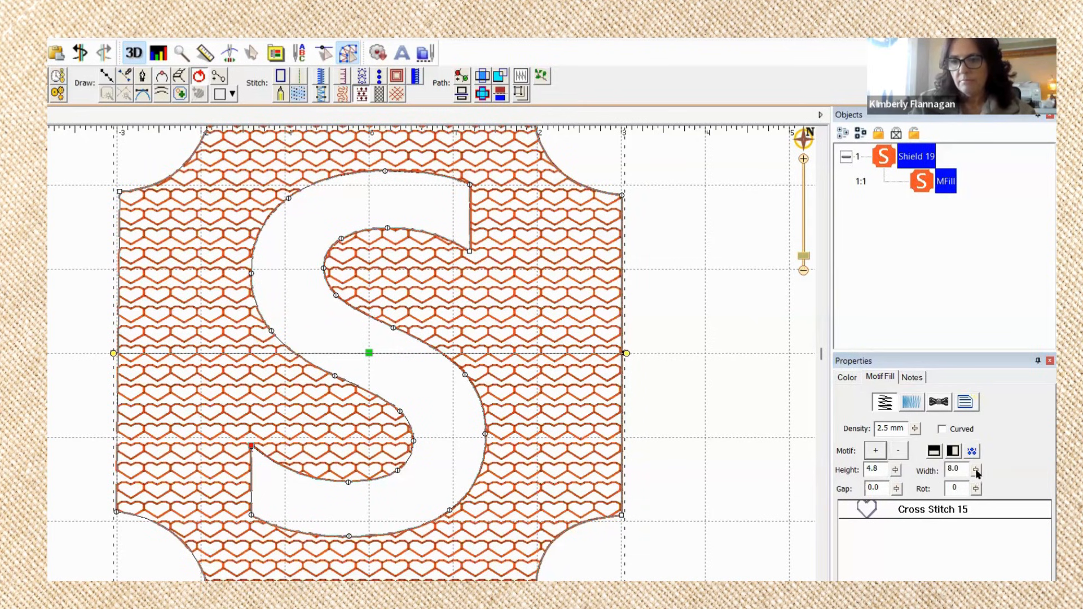
pyautogui.moveTo(975, 471); pyautogui.dragTo(979, 545)
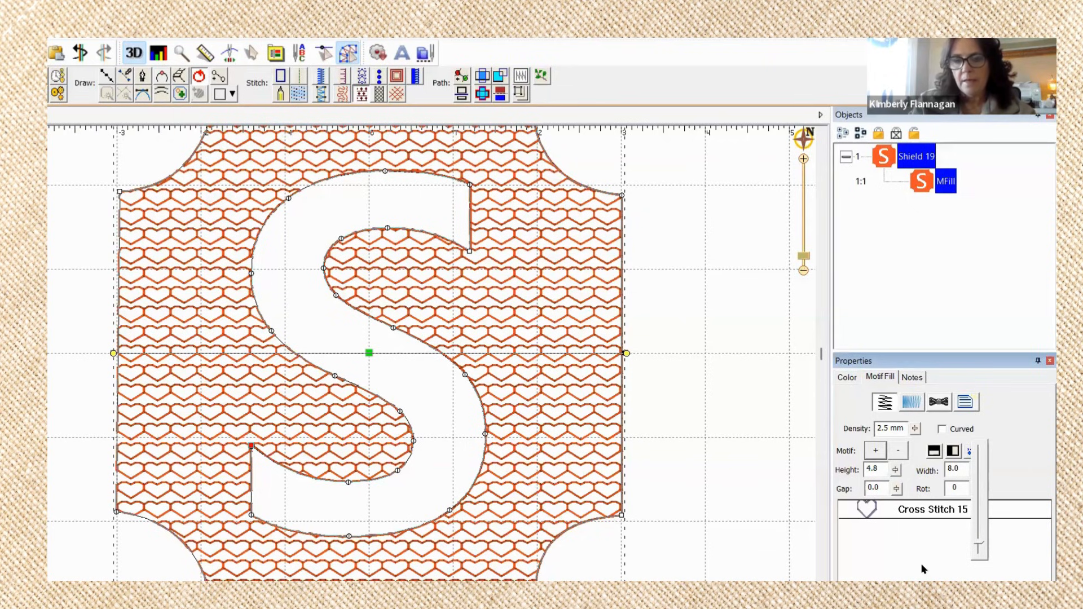
pyautogui.click(116, 356)
pyautogui.moveTo(116, 354); pyautogui.dragTo(117, 271)
pyautogui.rightClick(118, 272)
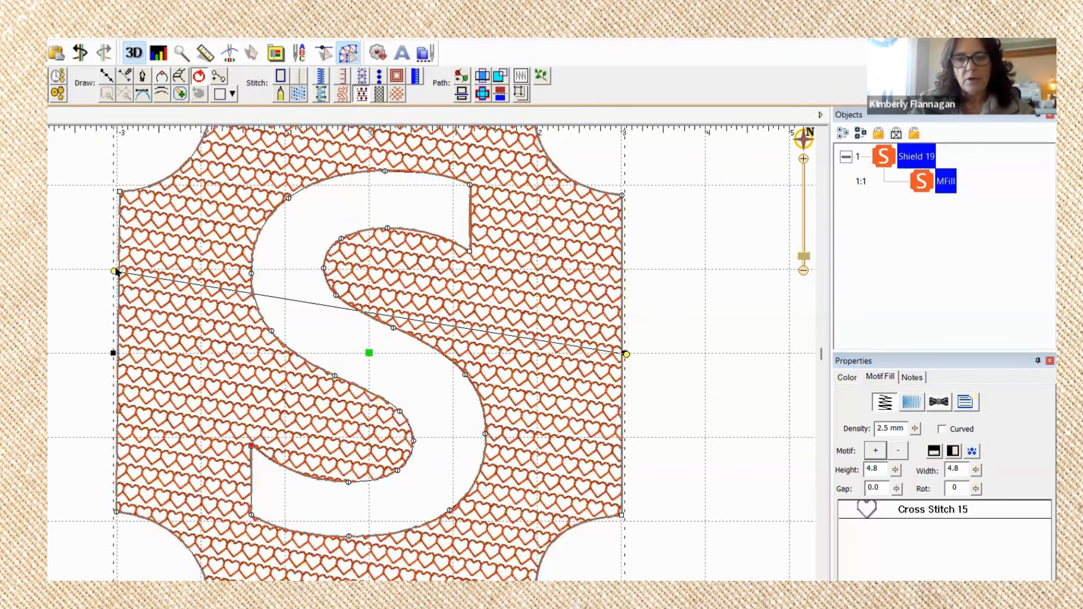
pyautogui.press('Escape')
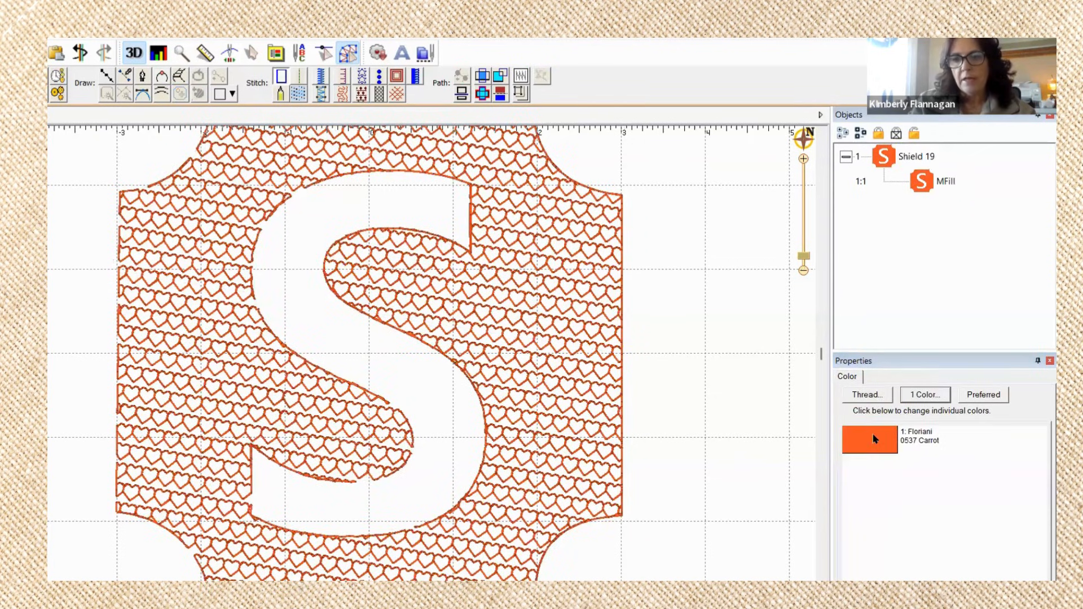
# Try the heart motif at a height and width of 2.4, leaving the thread colour selection without a change
pyautogui.click(925, 181)
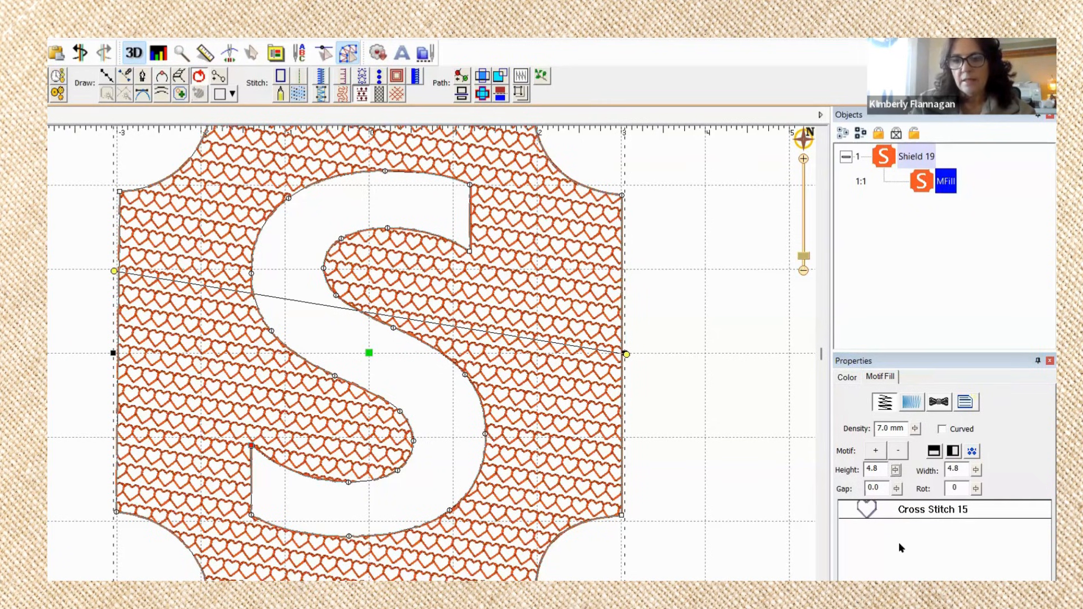
pyautogui.moveTo(899, 543); pyautogui.dragTo(899, 551)
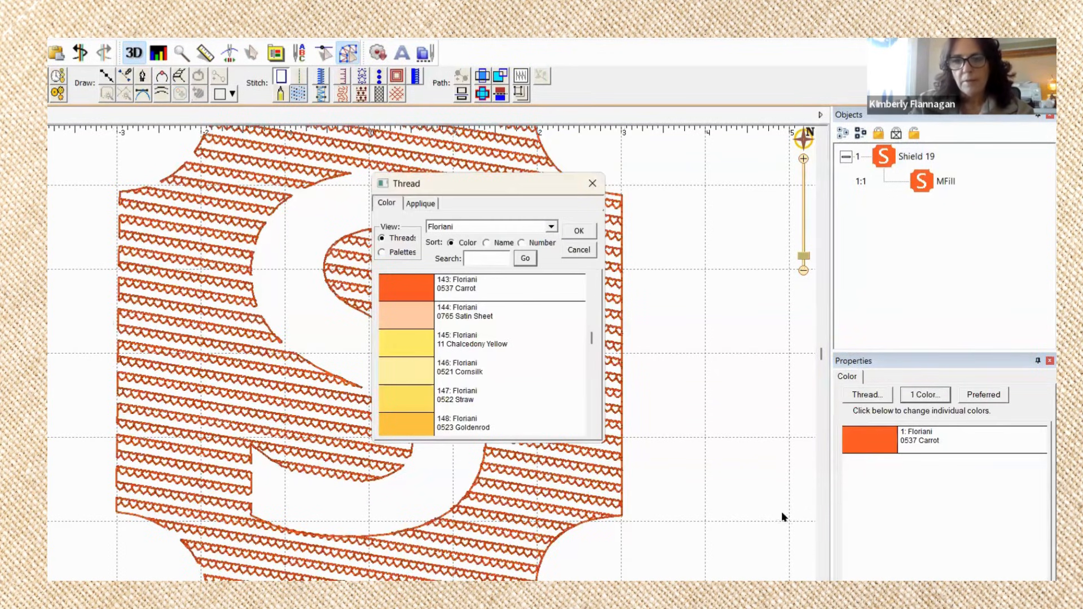
pyautogui.click(577, 248)
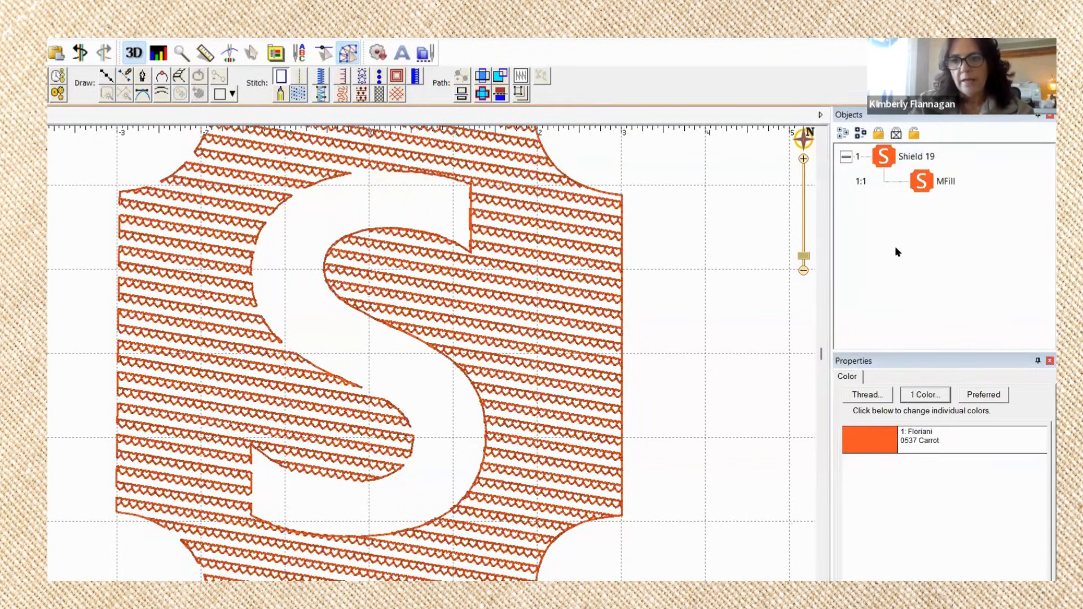
# Set the shield motif fill's heart height to 5.8 and width to 3.8
pyautogui.click(943, 181)
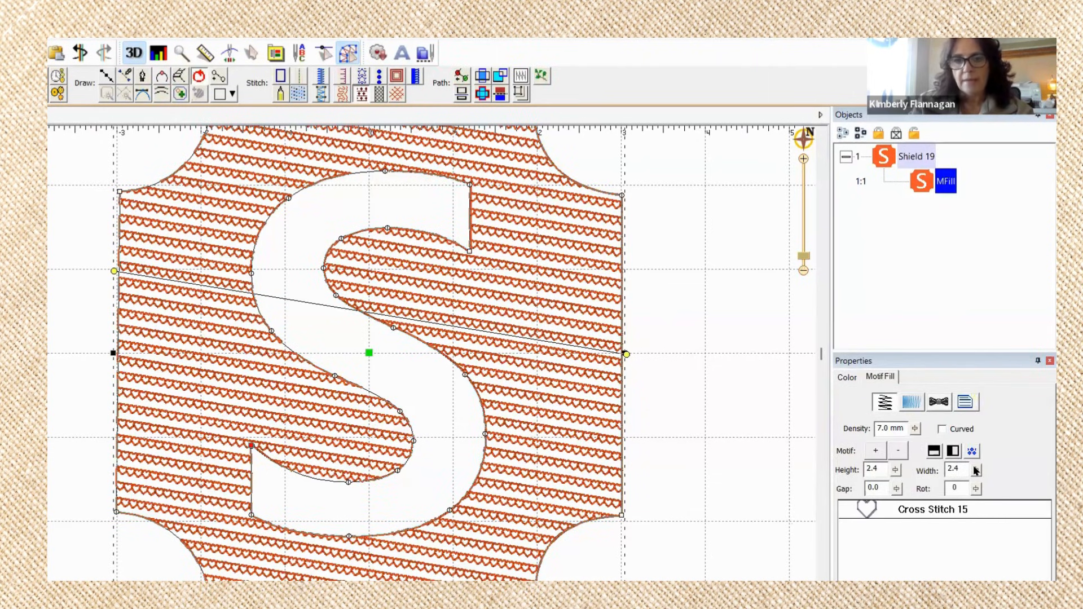
pyautogui.moveTo(975, 469); pyautogui.dragTo(940, 576)
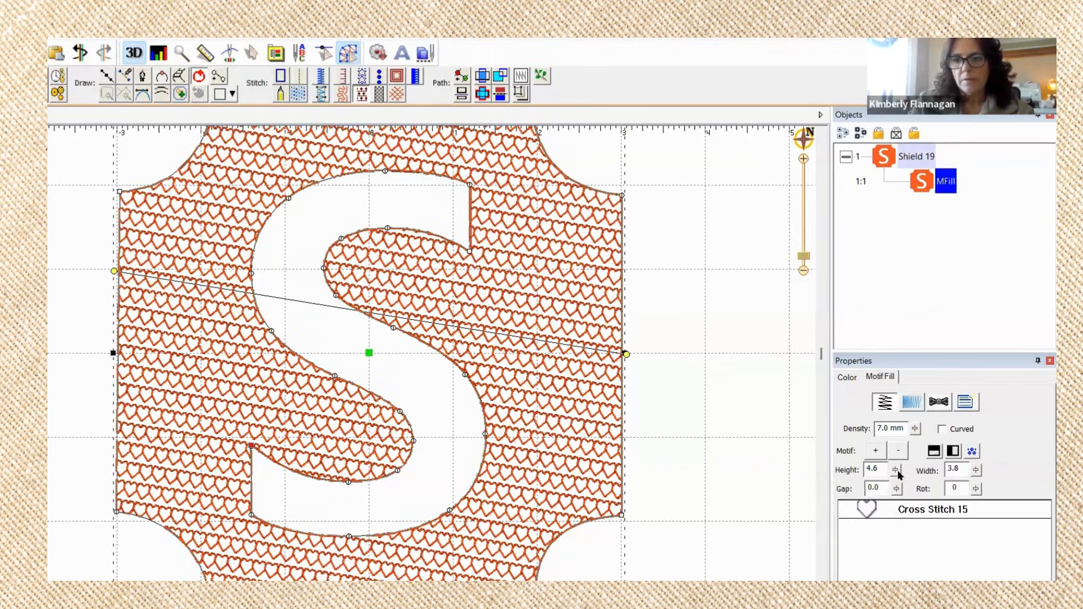
pyautogui.click(896, 488)
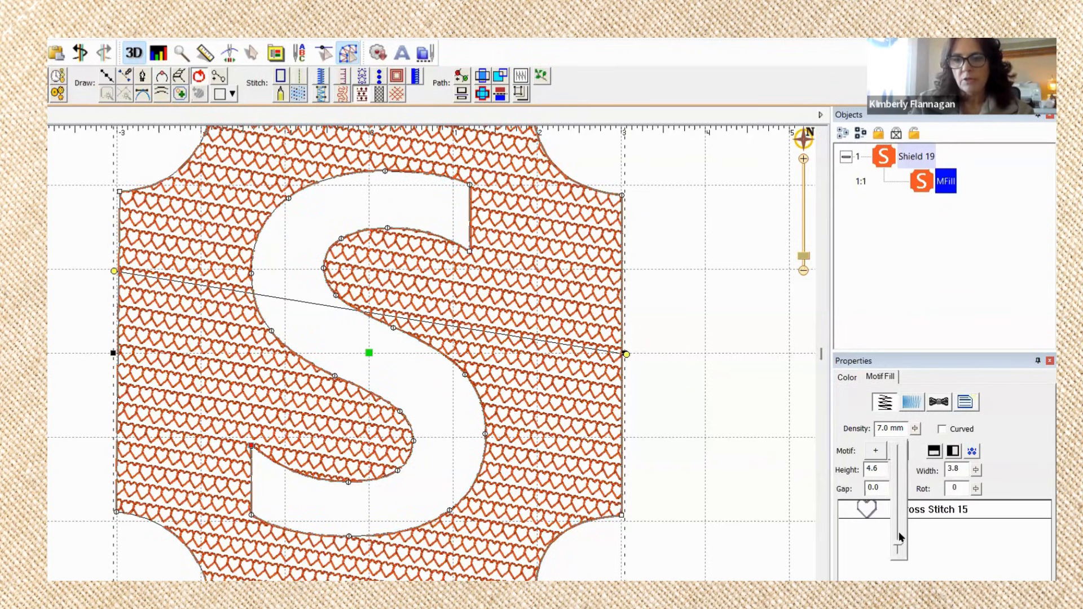
pyautogui.click(900, 537)
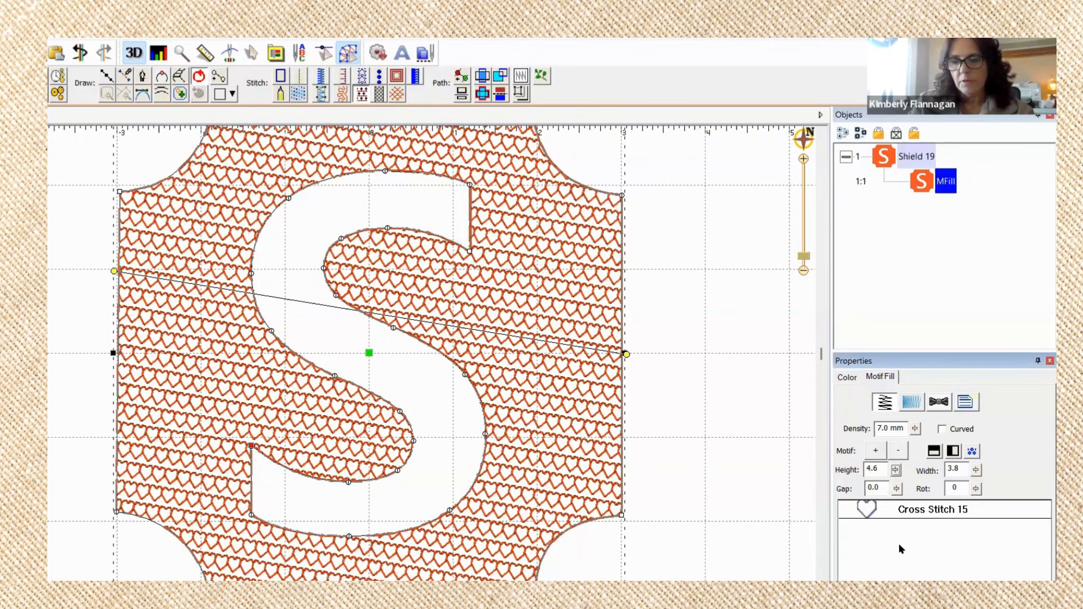
pyautogui.moveTo(899, 544); pyautogui.dragTo(901, 540)
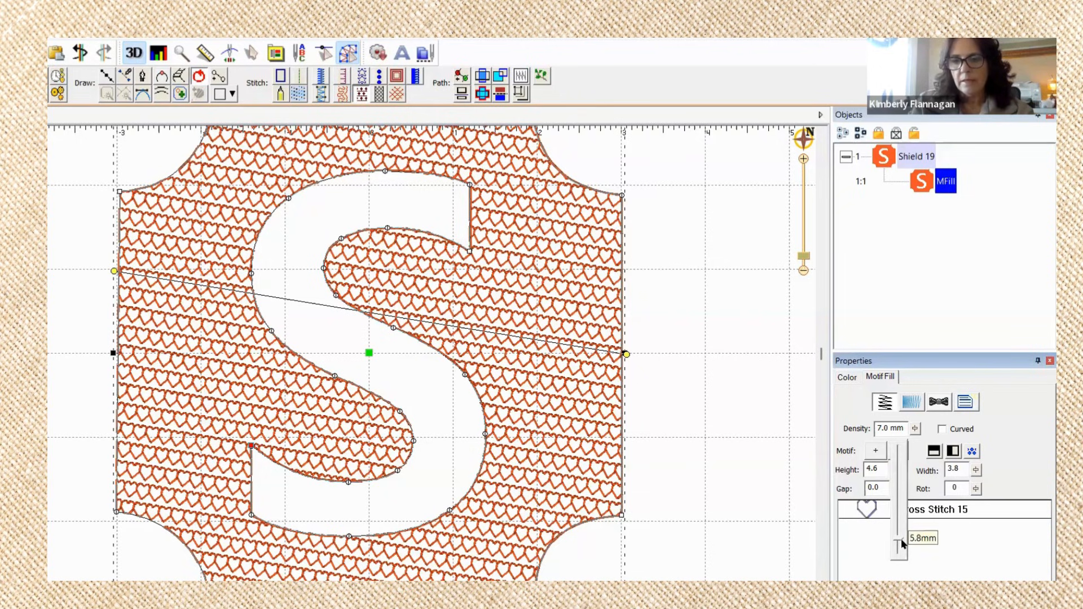
pyautogui.click(756, 497)
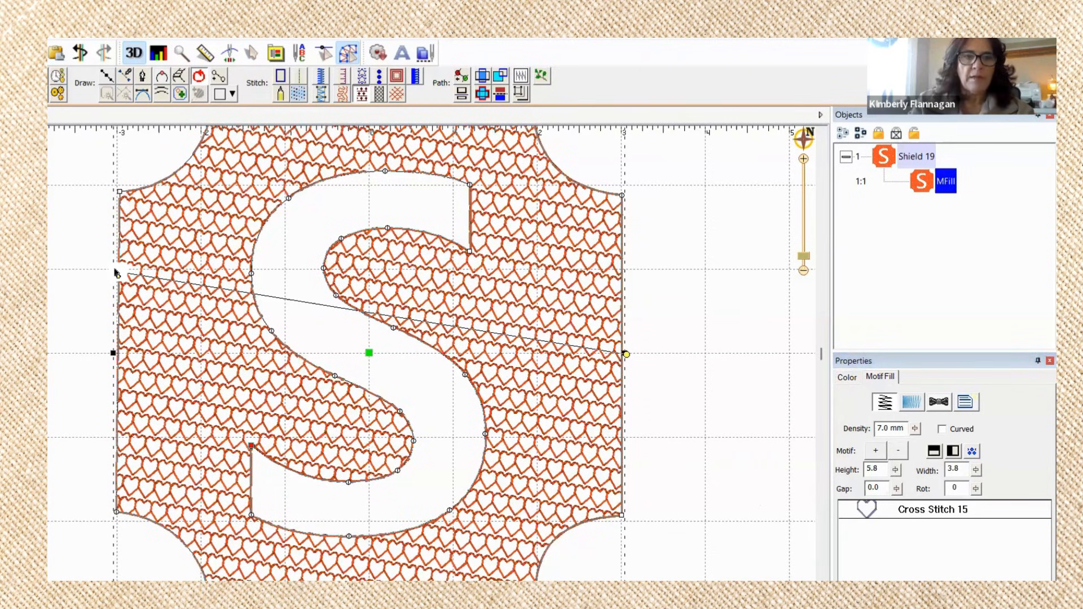
# Bring the motif fill's direction line back to nearly horizontal and set the heart width to 4.8
pyautogui.moveTo(116, 273); pyautogui.dragTo(115, 348)
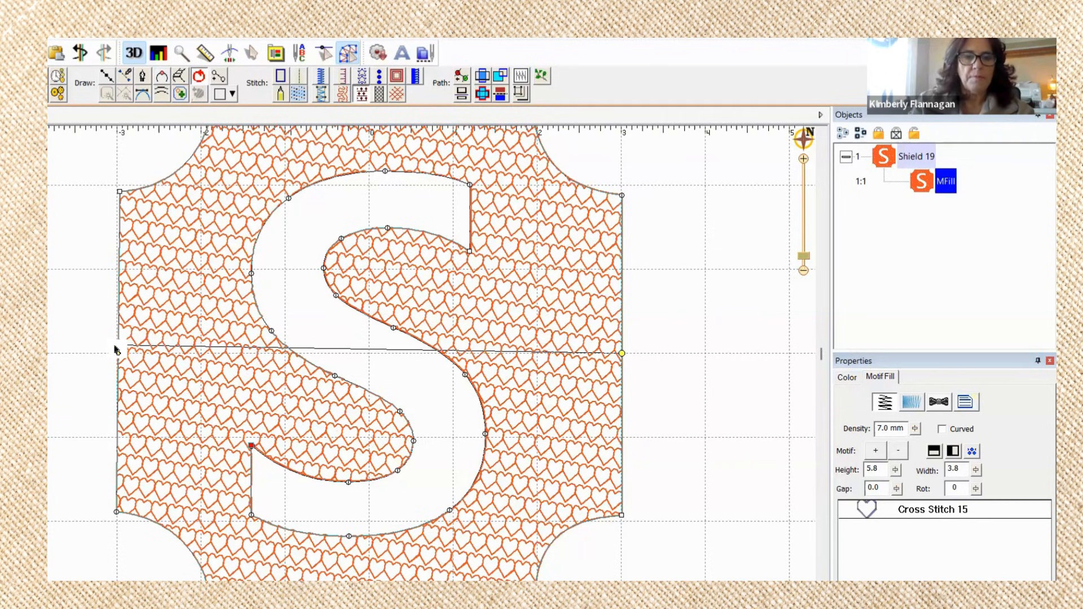
pyautogui.moveTo(117, 350); pyautogui.dragTo(115, 349)
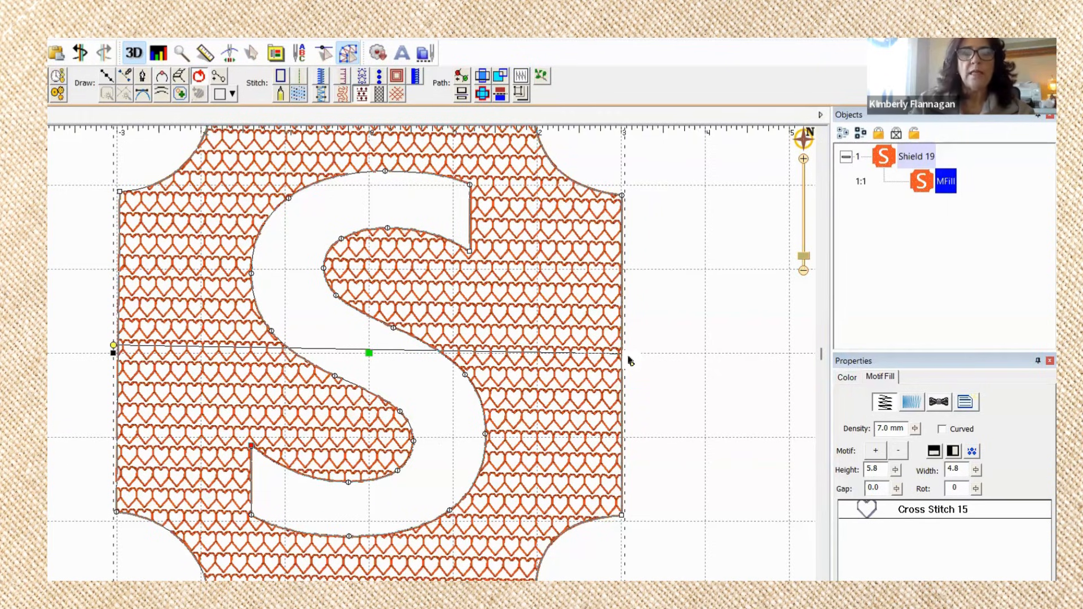
pyautogui.scroll(-1, 630, 361)
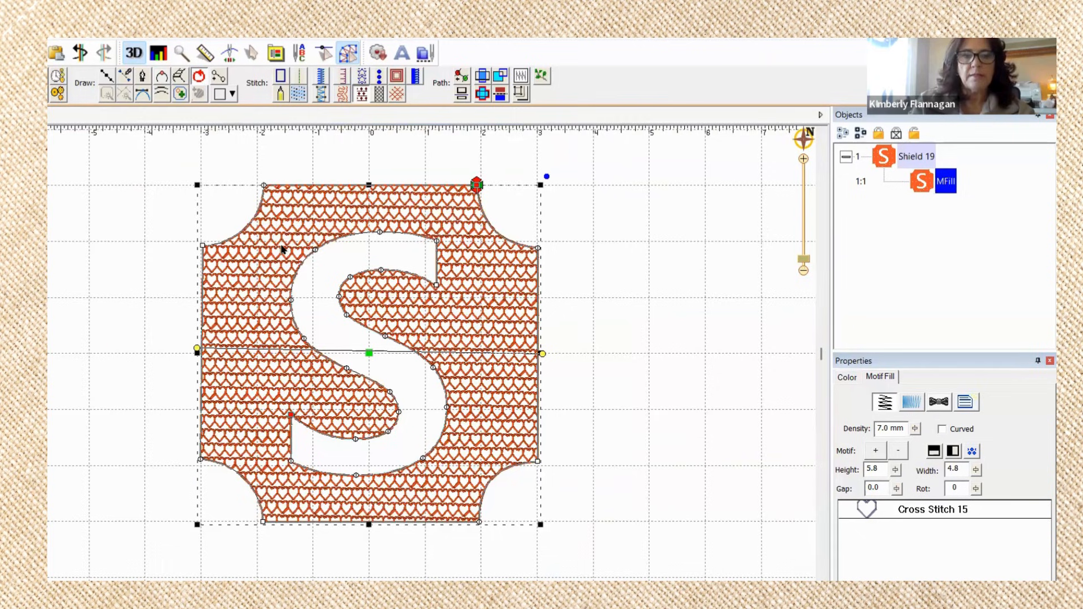
pyautogui.scroll(1, 282, 249)
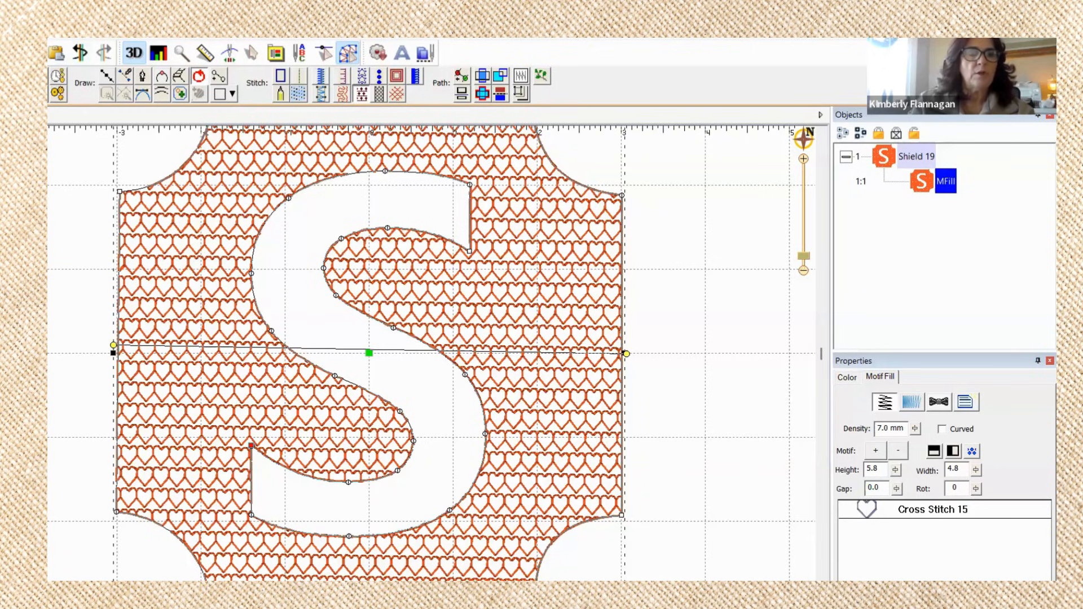
# Copy the heart motif fill and paste the duplicate in place within the Shield 19 group
pyautogui.click(48, 39)
pyautogui.click(50, 96)
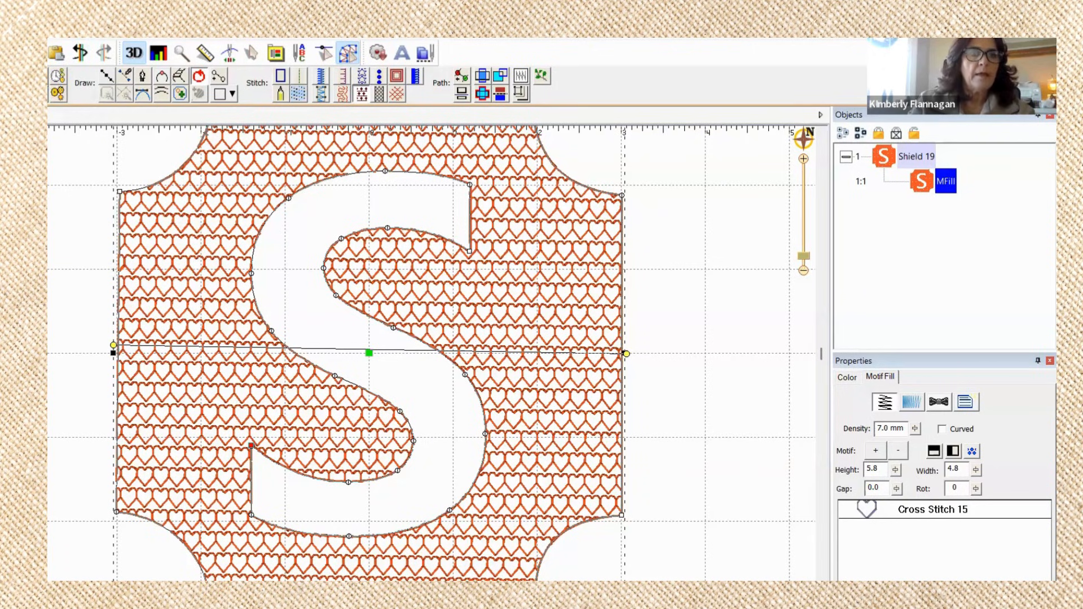
pyautogui.click(48, 38)
pyautogui.click(55, 110)
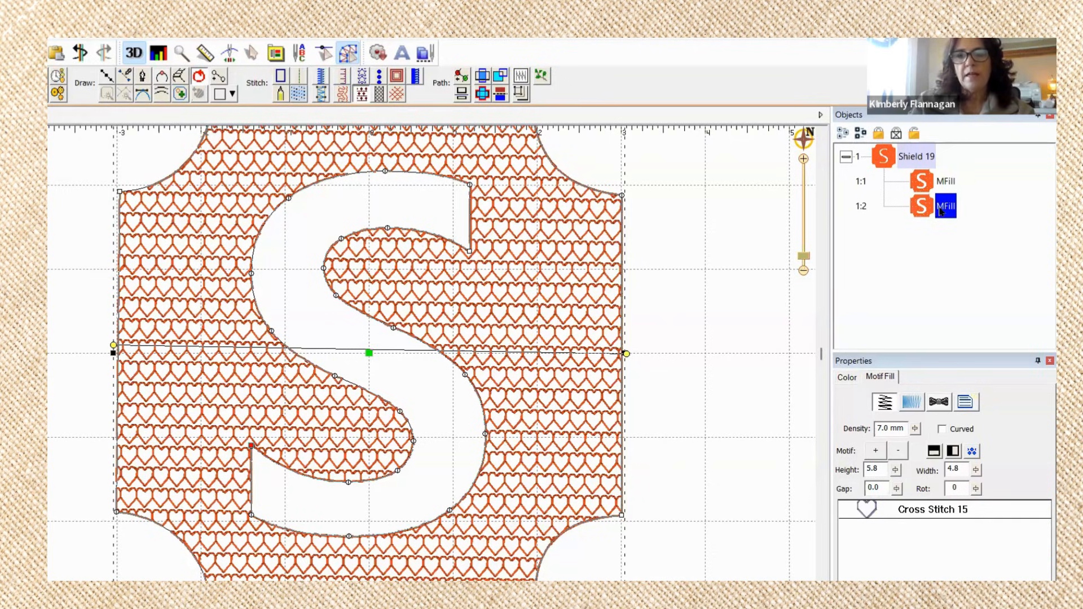
# Try a satin border on the duplicated shield and S outline
pyautogui.click(322, 75)
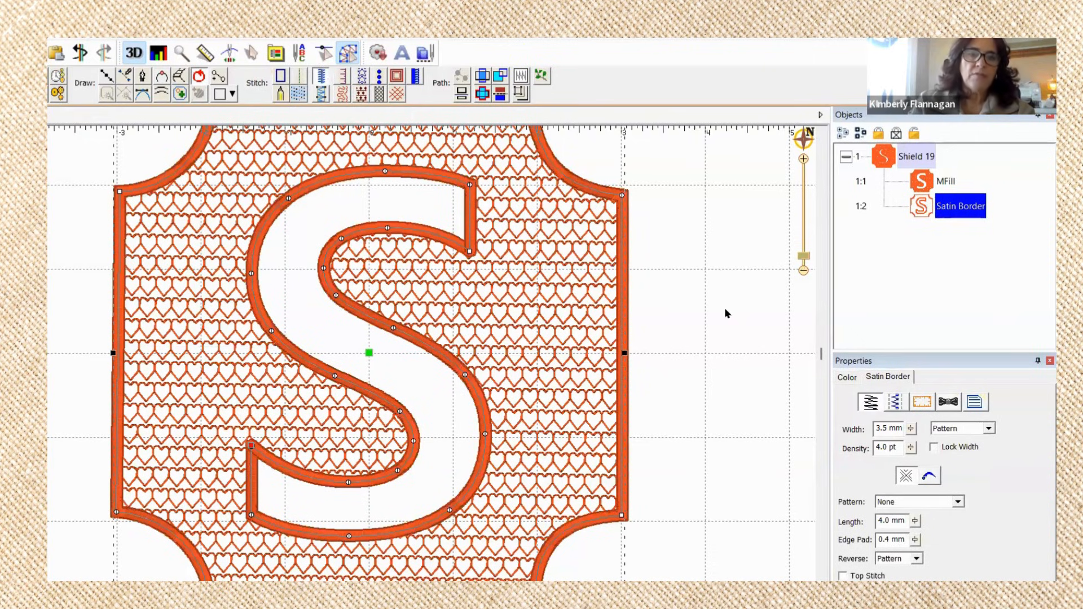
pyautogui.scroll(-1, 725, 310)
pyautogui.scroll(1, 725, 309)
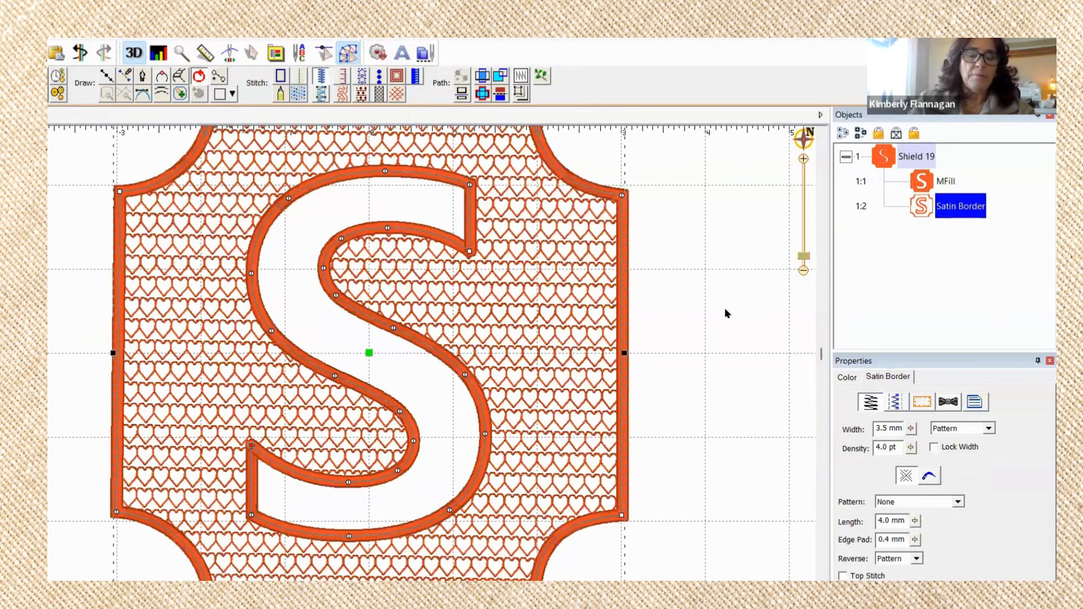
pyautogui.scroll(-1, 726, 313)
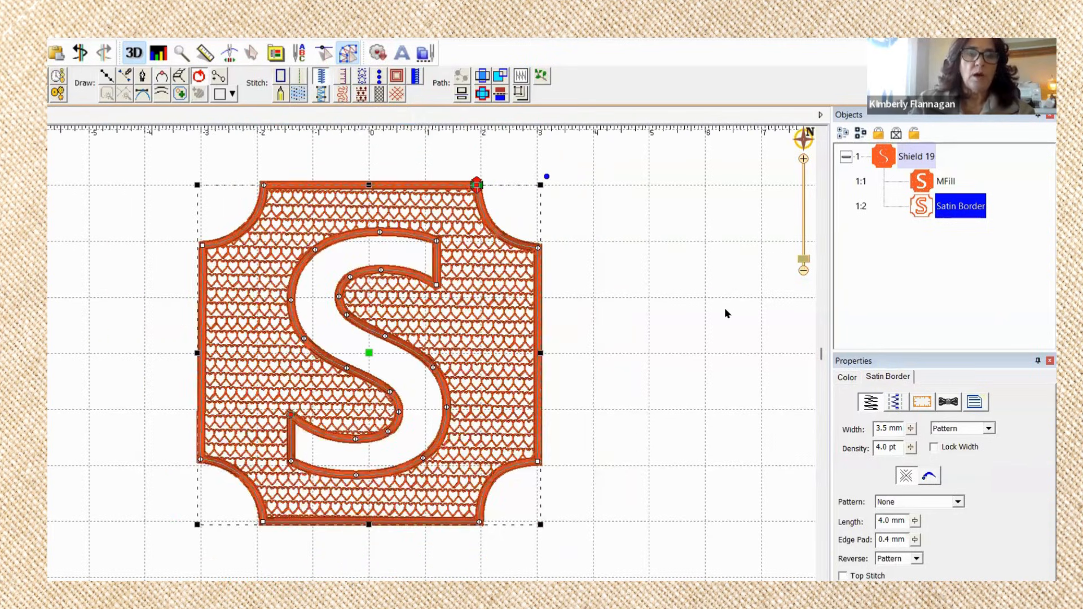
# Convert the duplicated shield and S outline to a run stitch of the Bean type
pyautogui.click(299, 77)
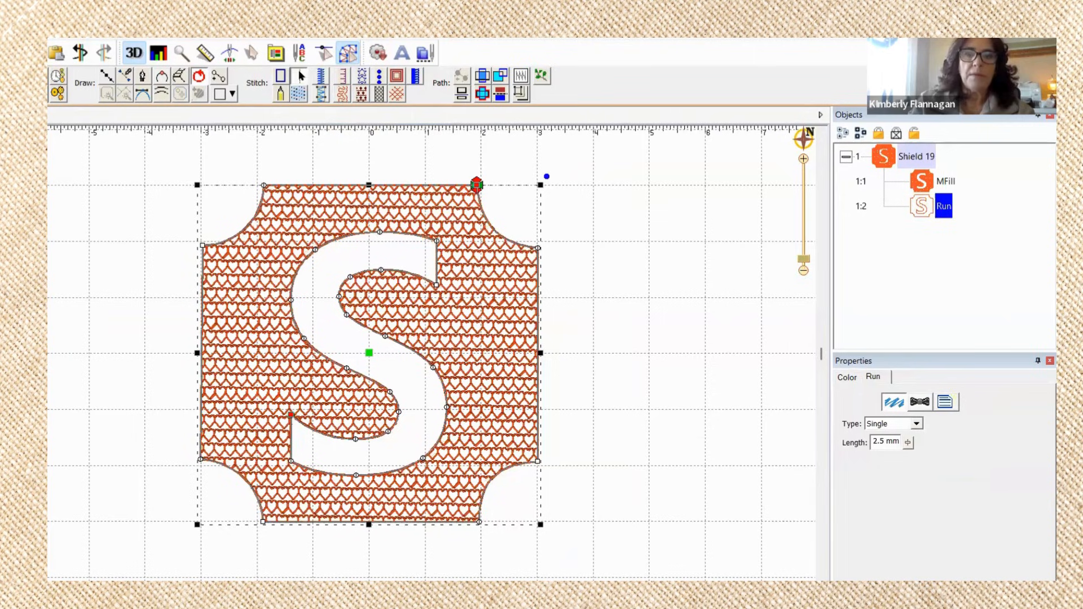
pyautogui.click(916, 426)
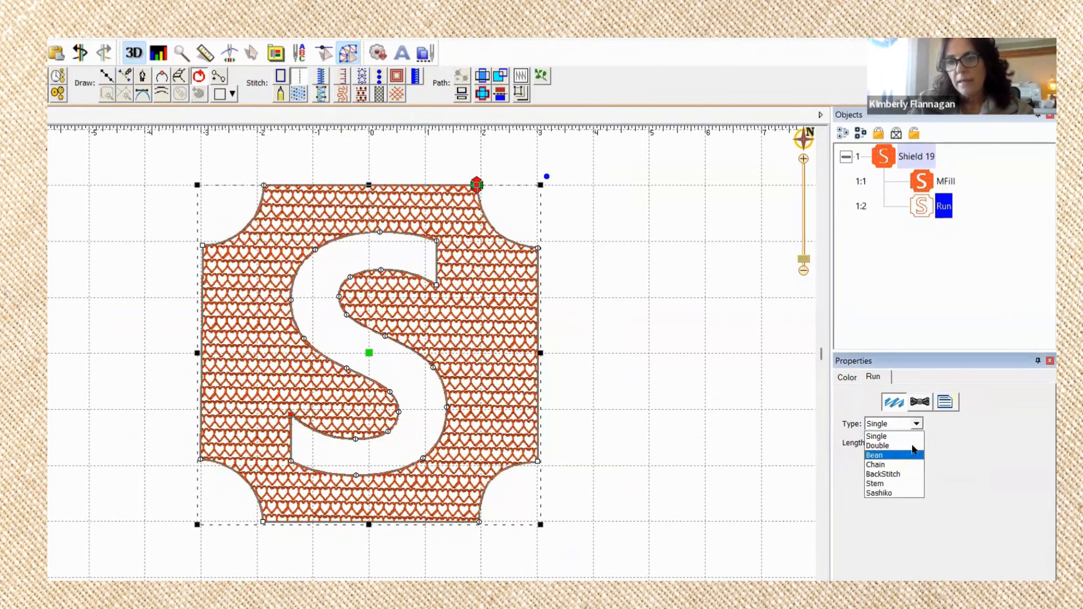
pyautogui.click(894, 455)
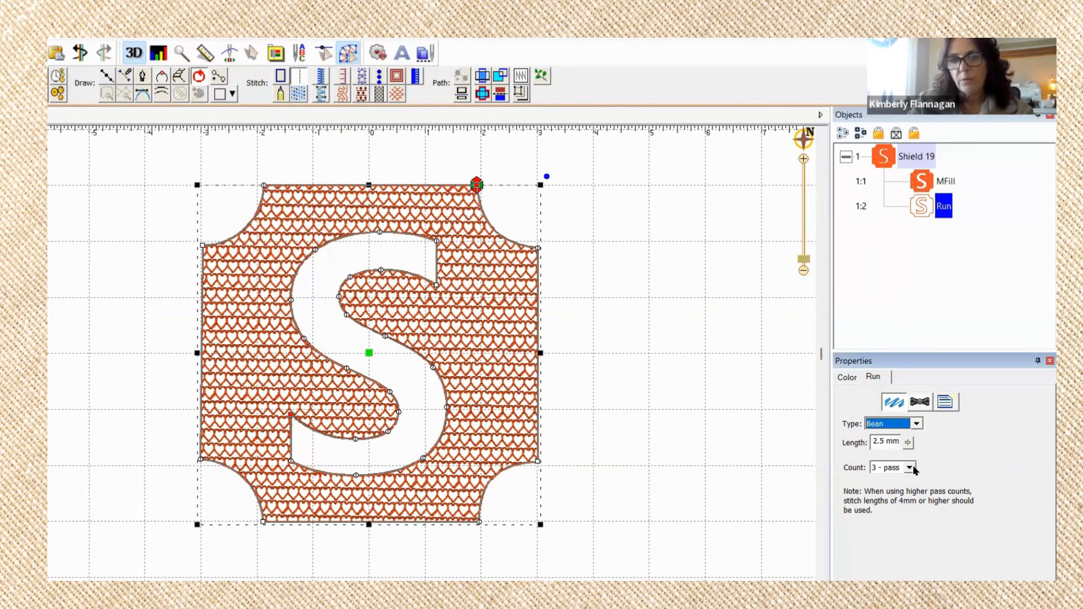
pyautogui.click(638, 307)
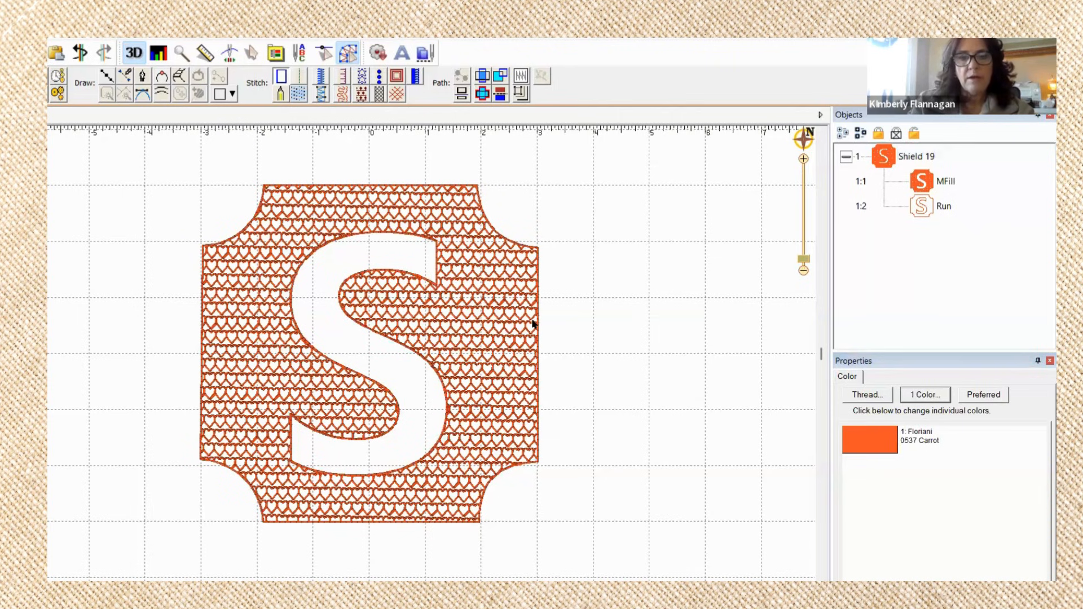
# Examine the bean stitch outline and heart motif fill up close and across the whole shield
pyautogui.scroll(1, 532, 322)
pyautogui.scroll(1, 532, 322)
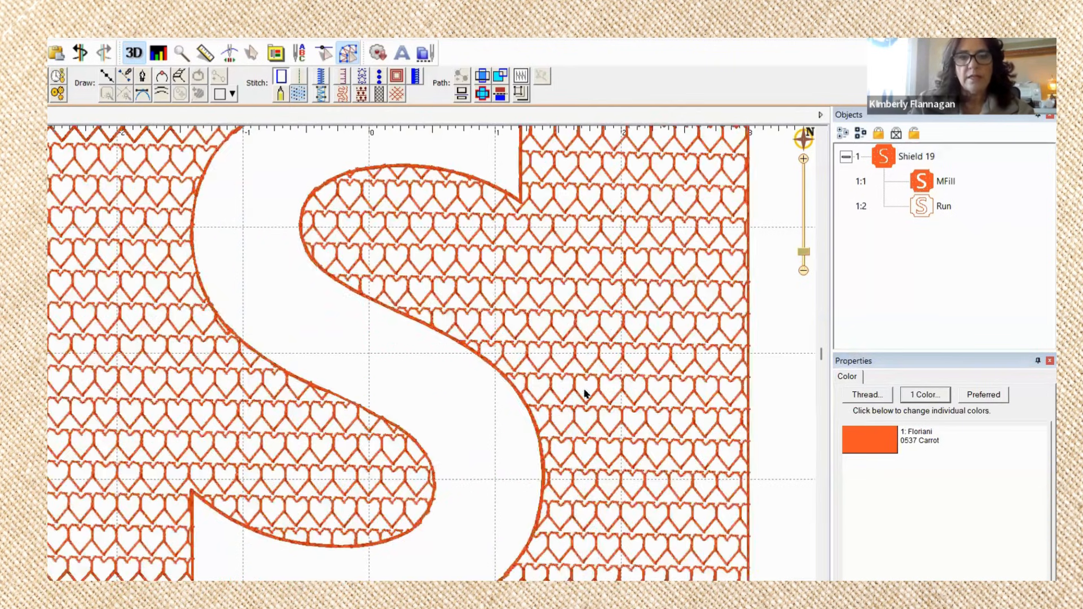
pyautogui.scroll(1, 583, 392)
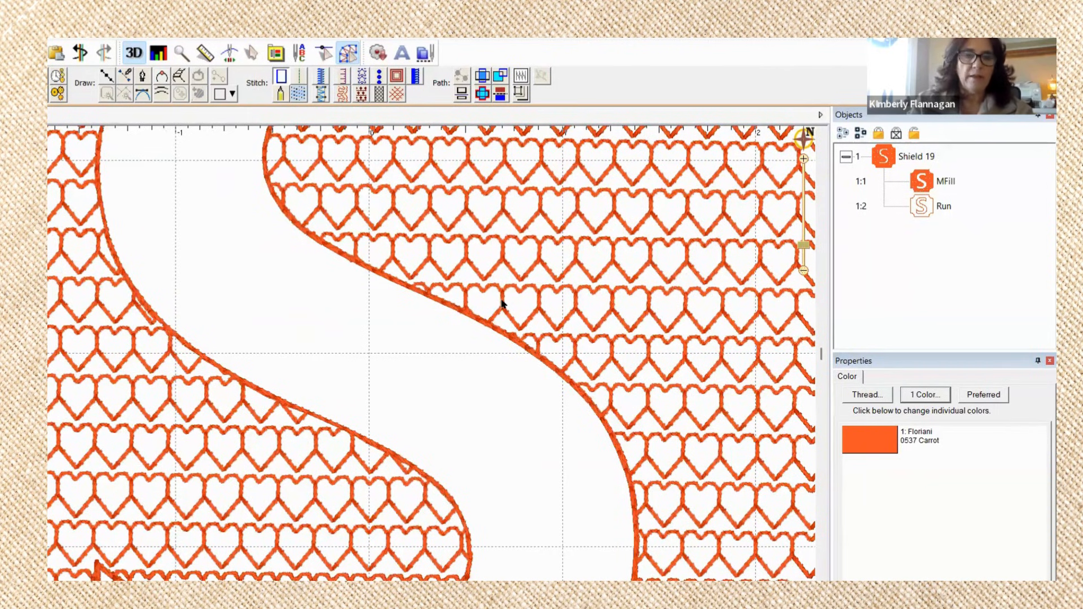
pyautogui.scroll(-1, 177, 202)
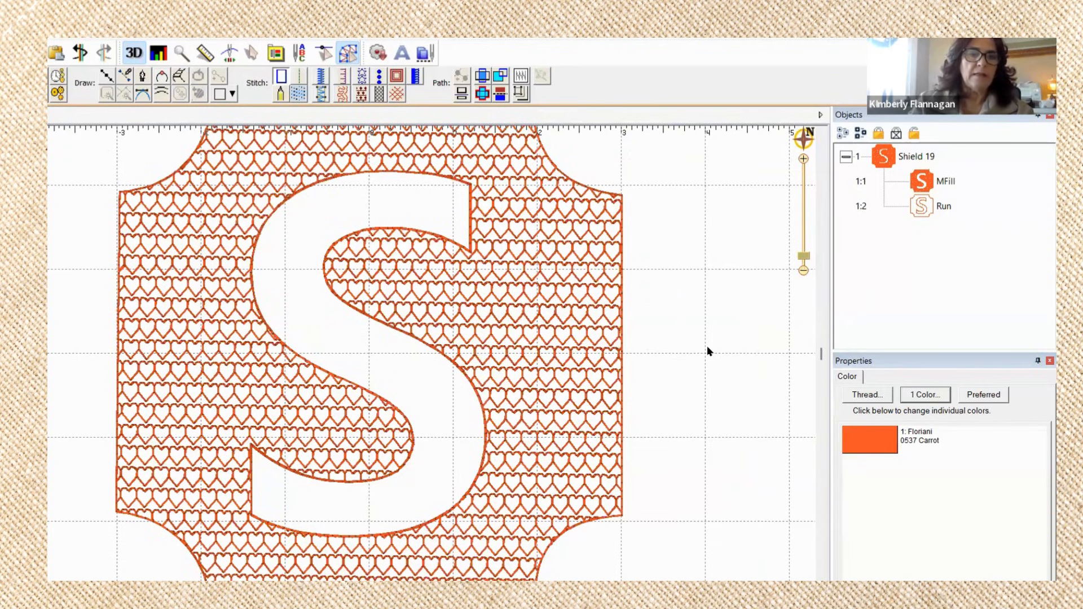
pyautogui.scroll(-1, 707, 349)
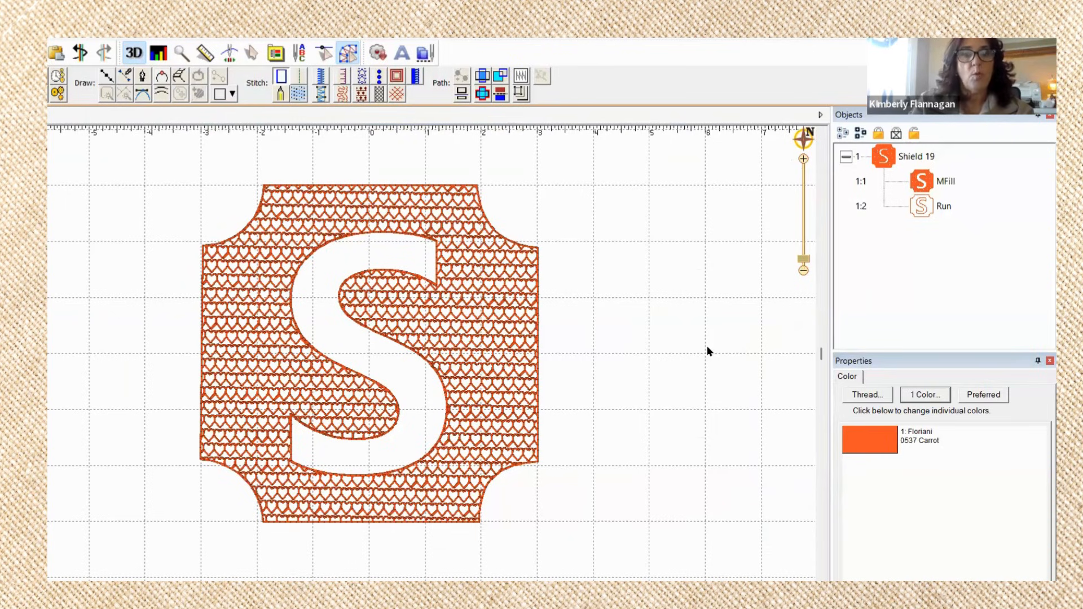
pyautogui.scroll(1, 706, 346)
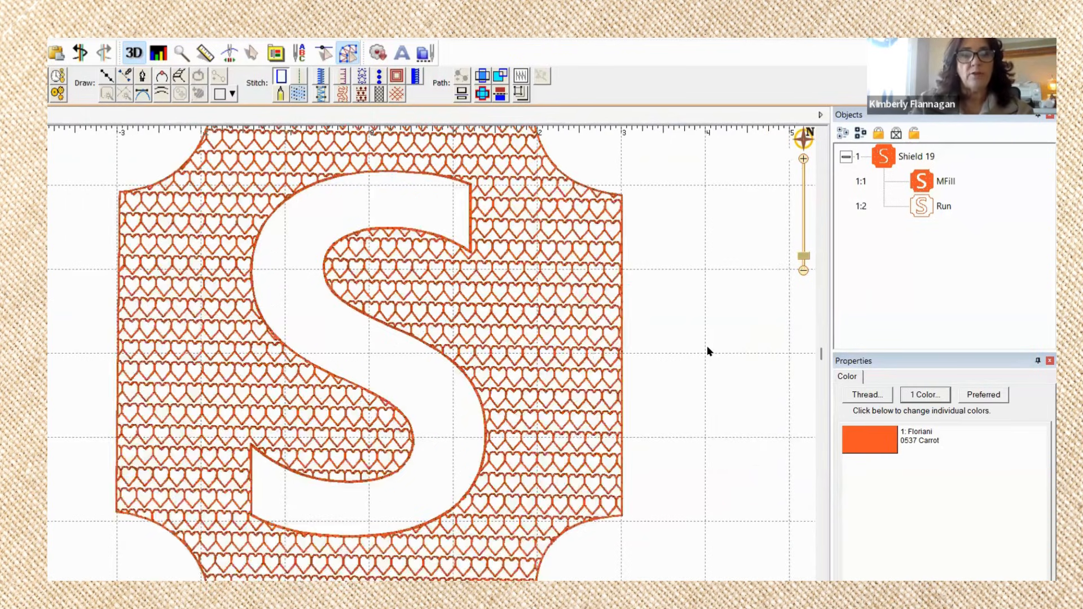
pyautogui.scroll(-1, 706, 346)
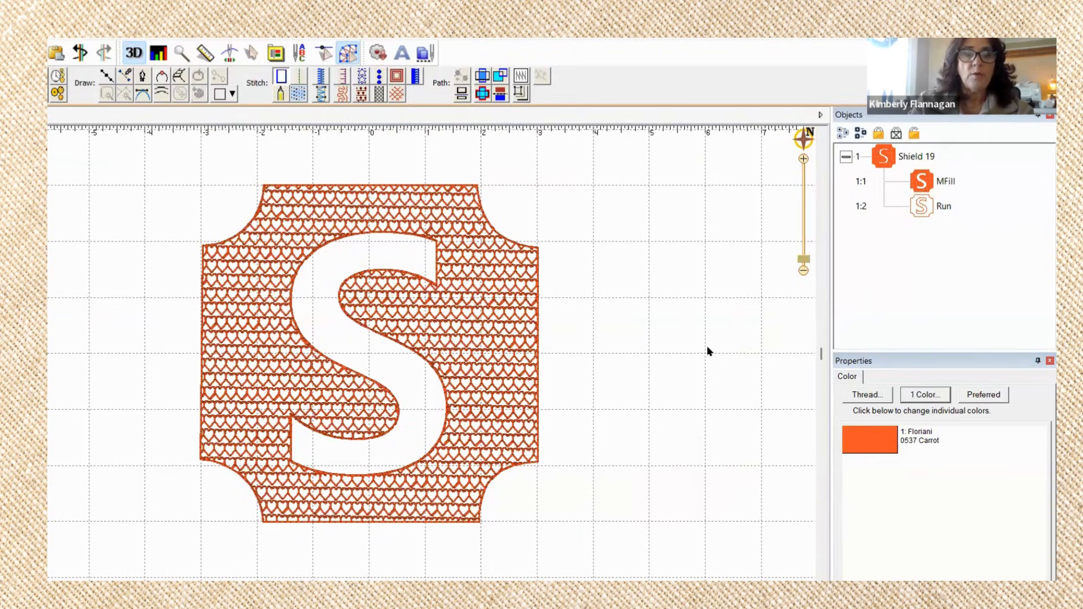